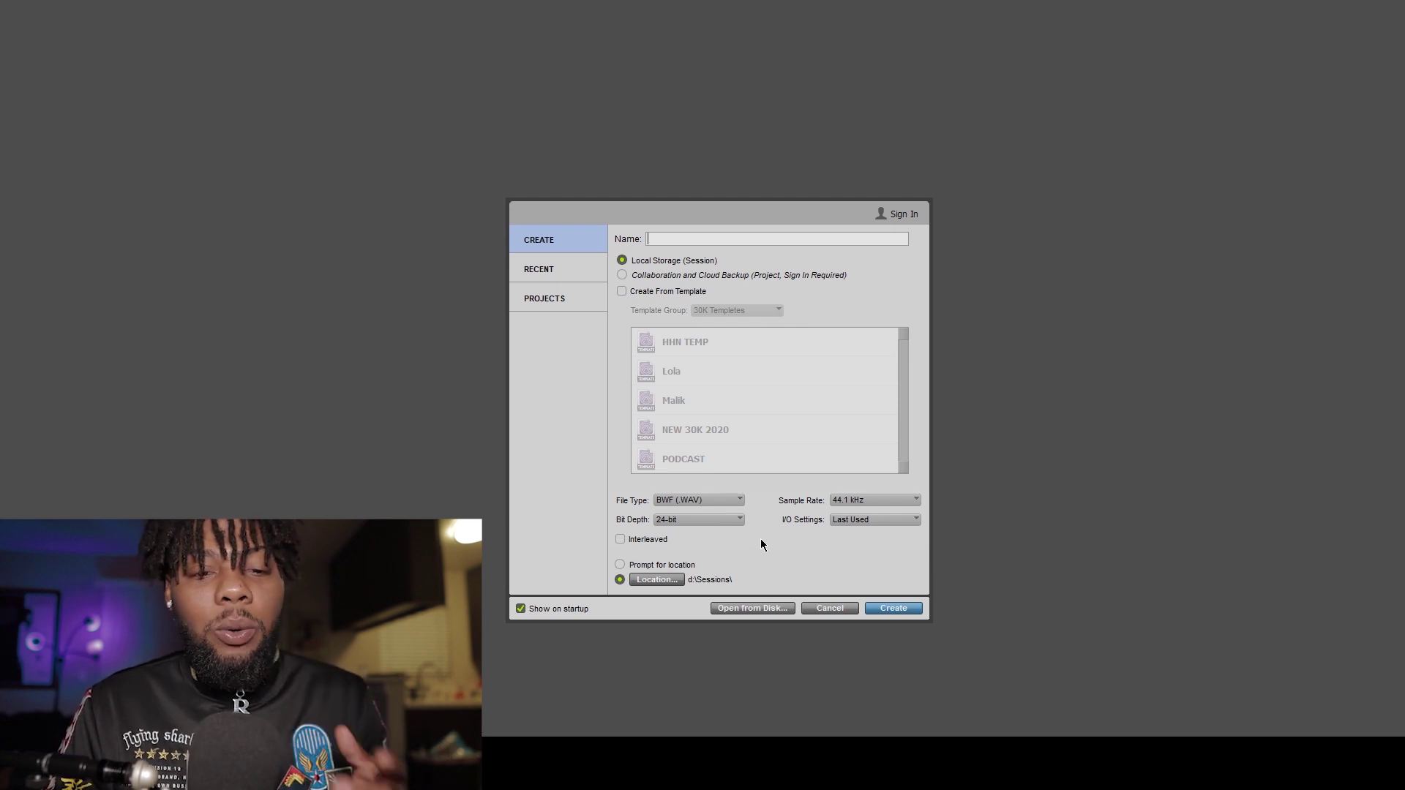
Create a local session named TEST with 24-bit depth, 44.1 kHz sample rate and BWF (.WAV) files.
click(732, 520)
click(730, 530)
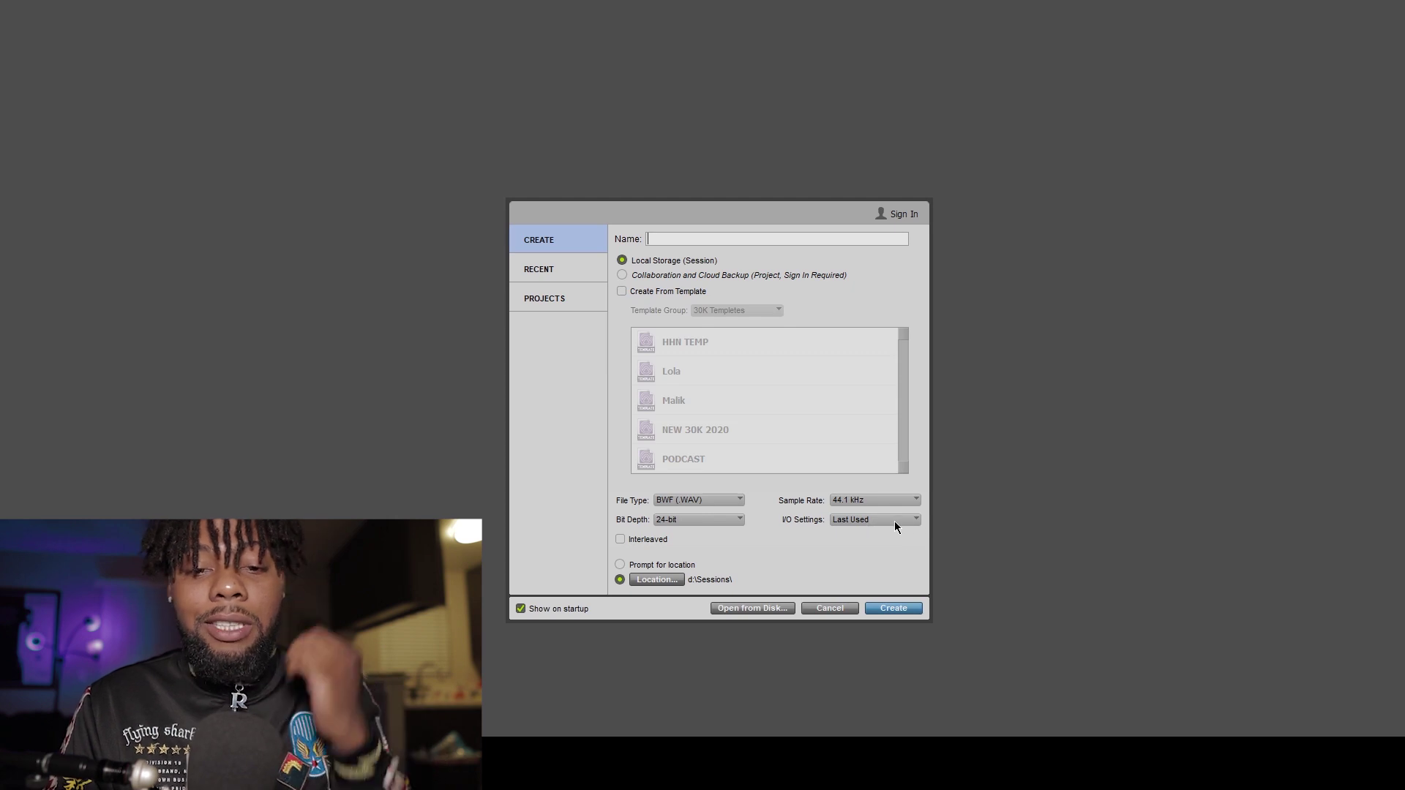
text(TEST)
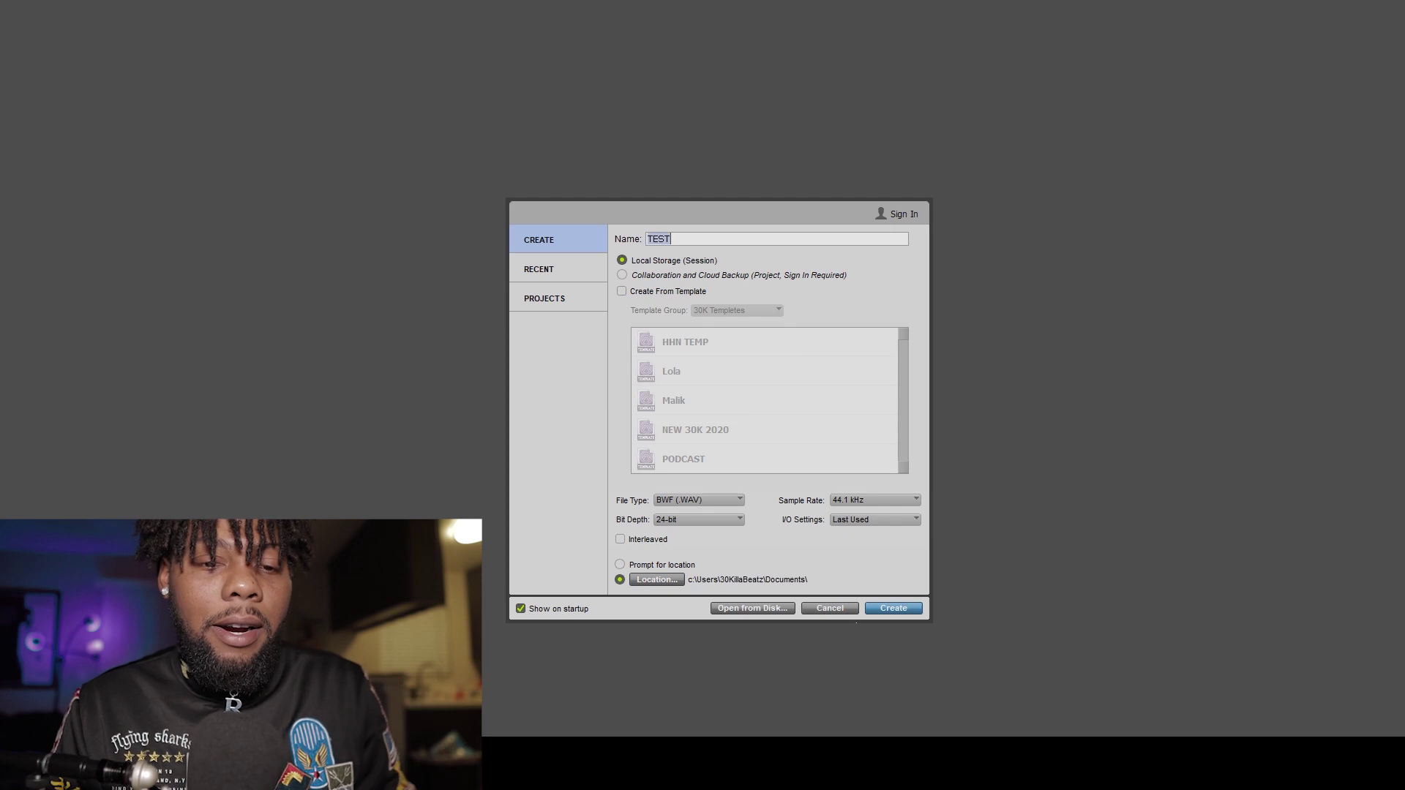
click(891, 612)
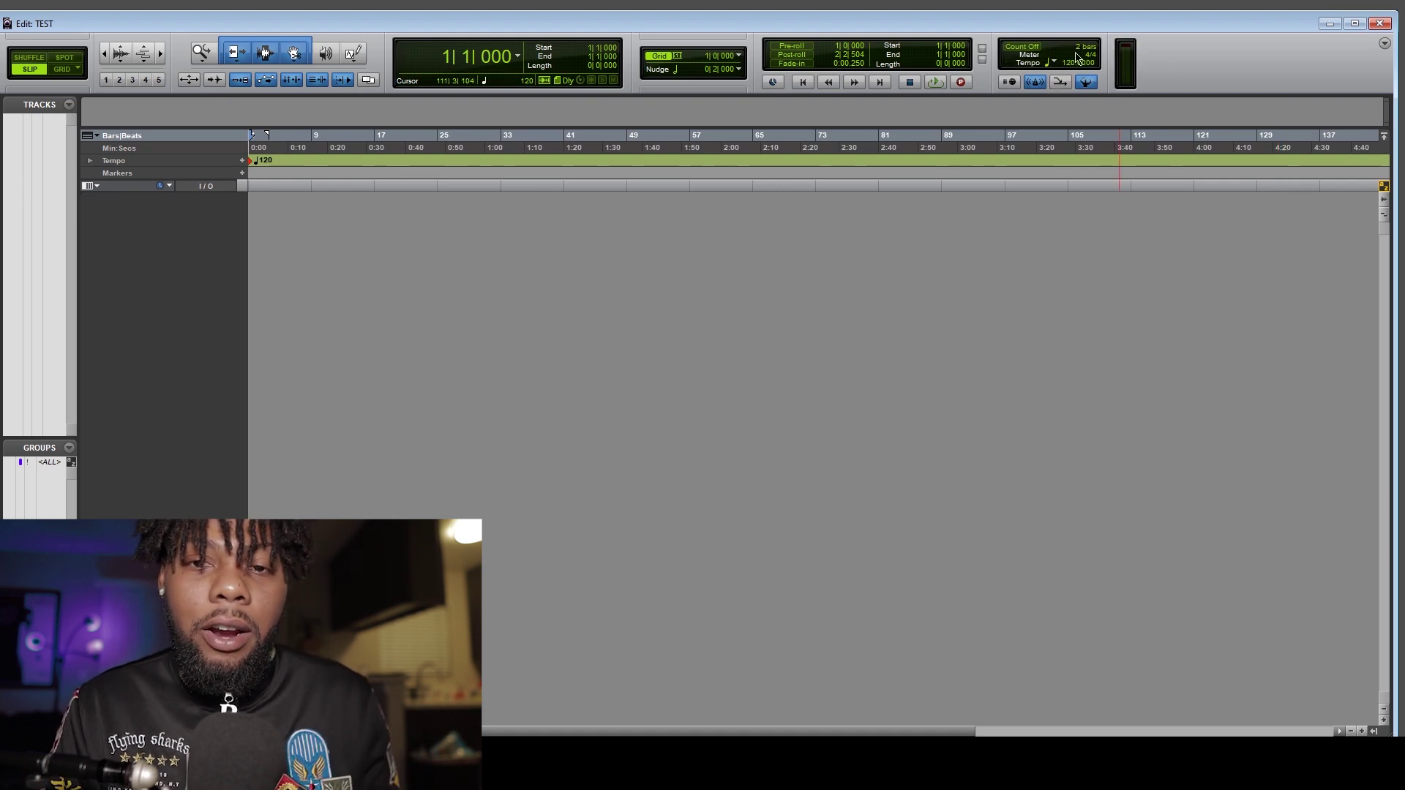
click(1066, 63)
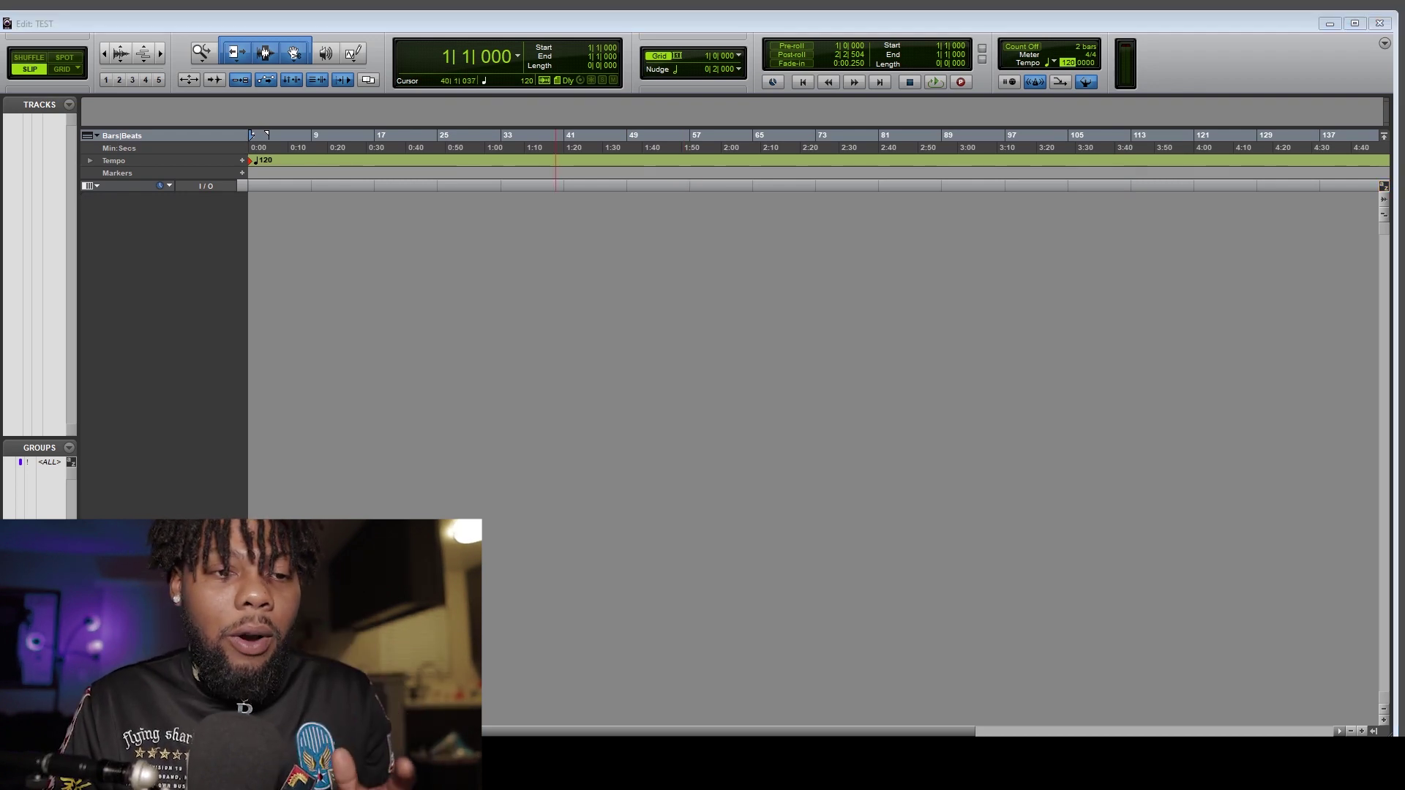
key(Return)
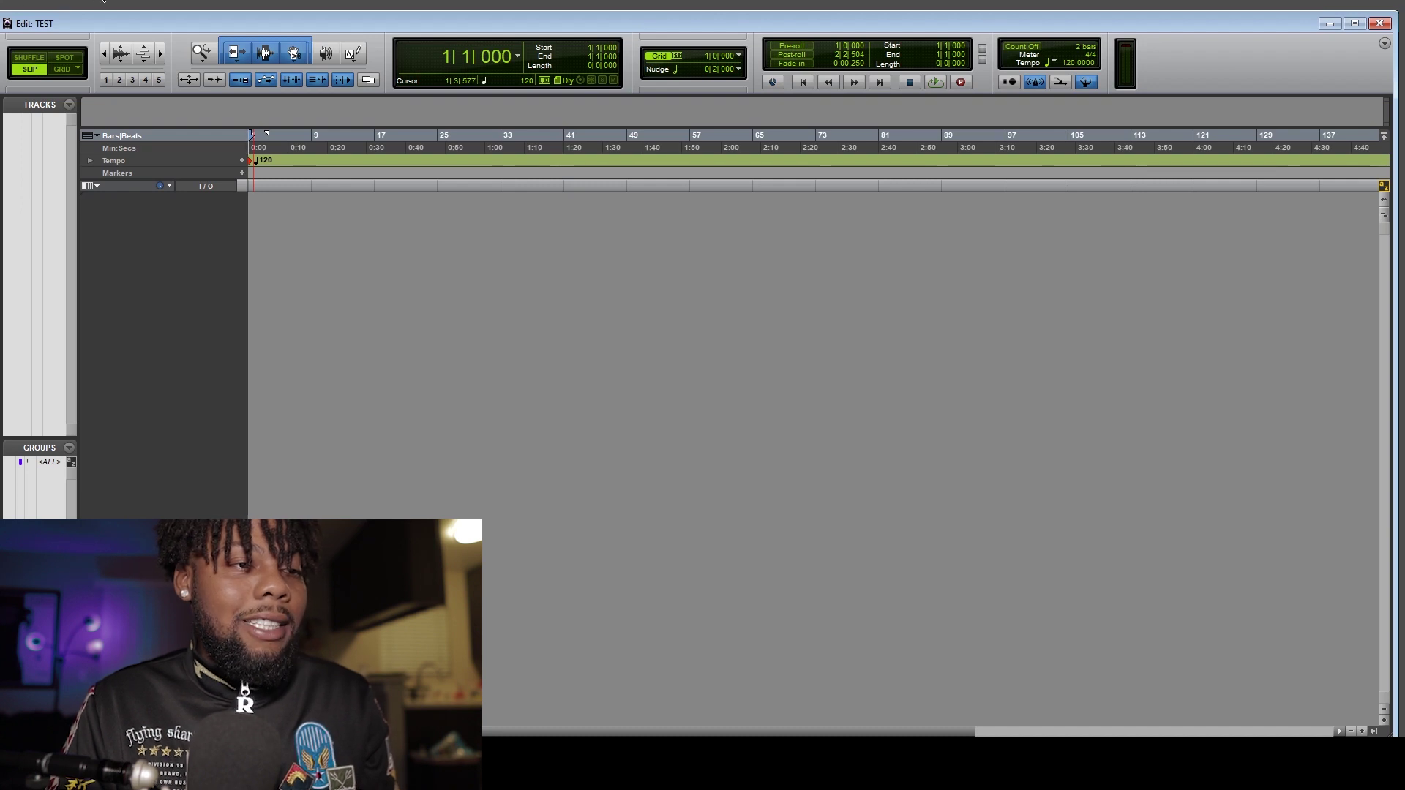
Create one new stereo audio track.
key(ctrl+shift+n)
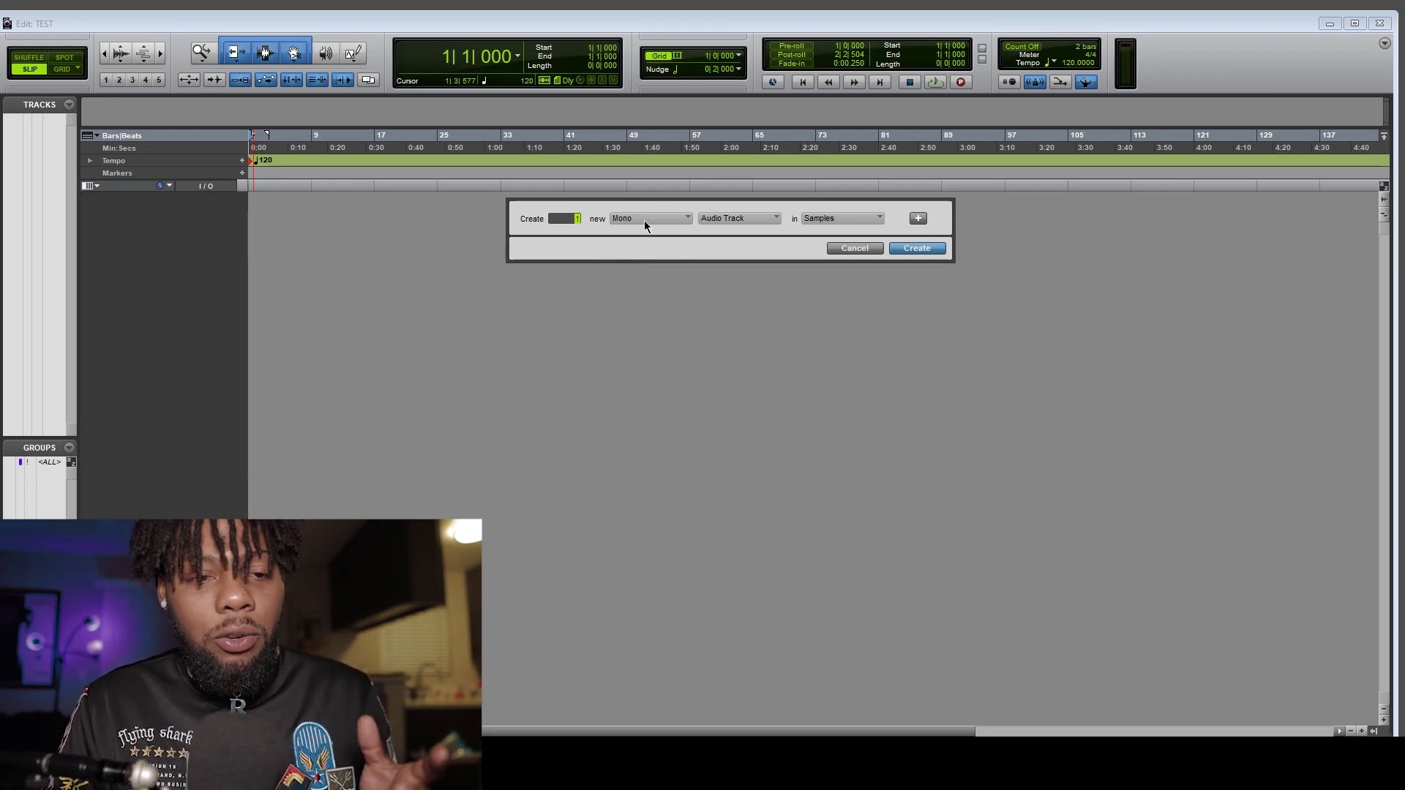
key(ctrl+Right)
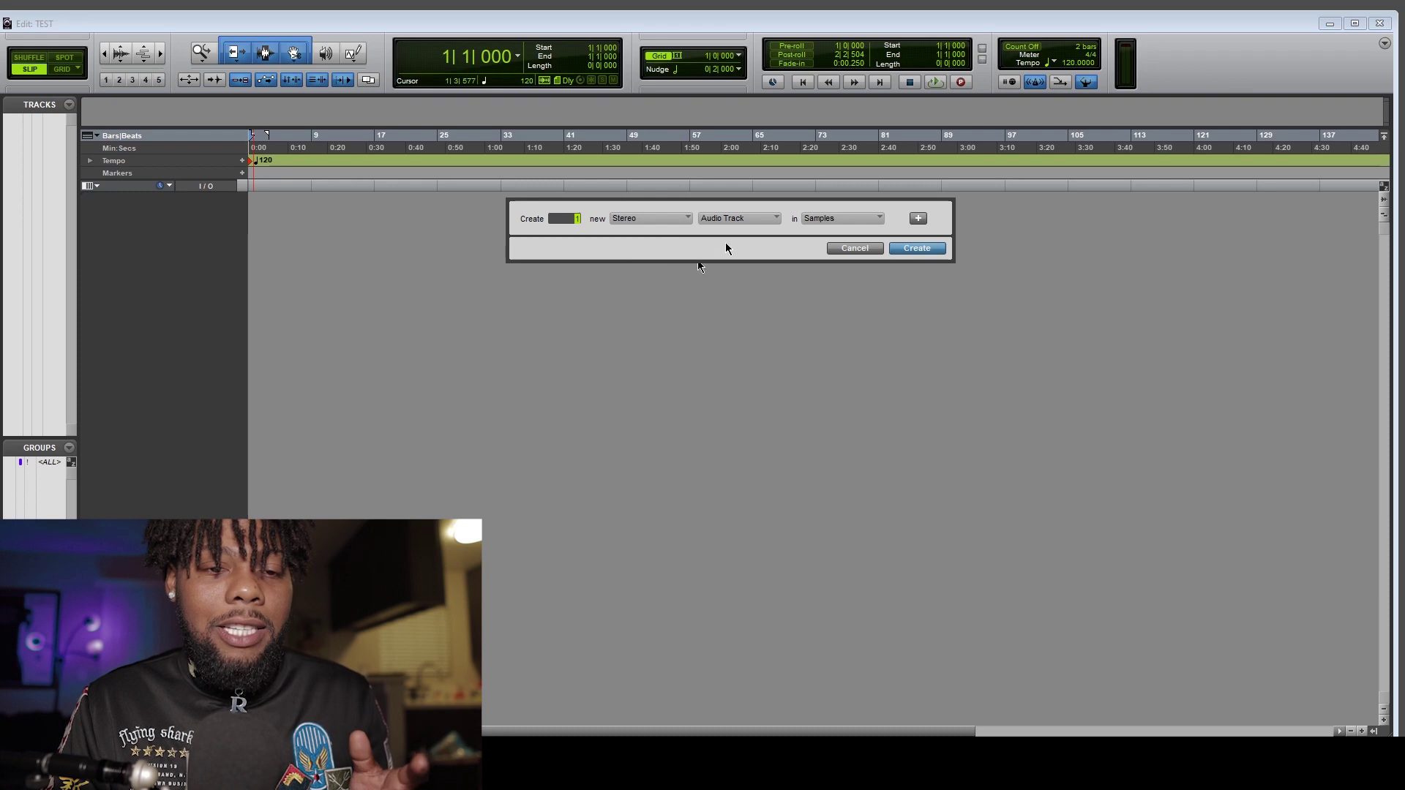
key(Return)
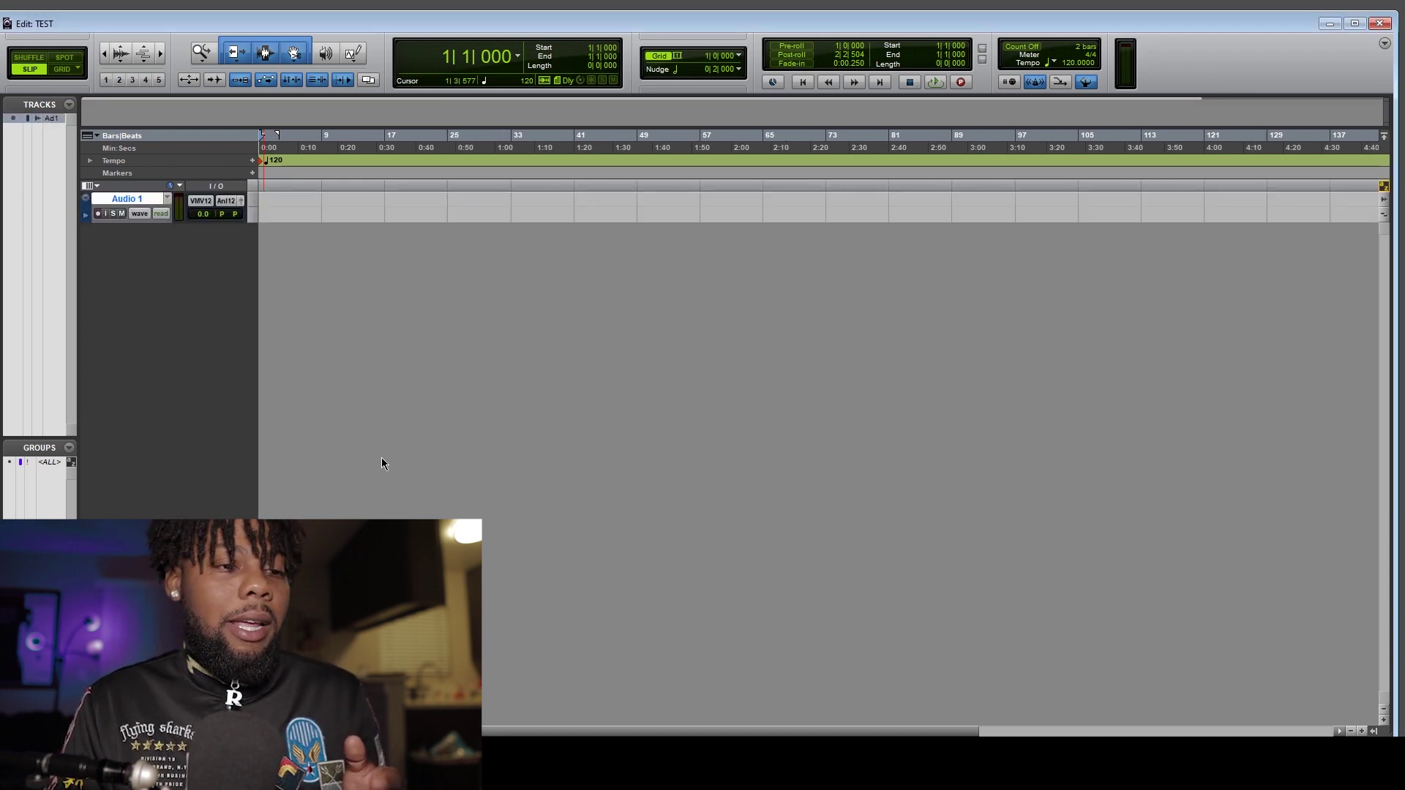
Increase the height of the stereo audio track and rename it BEAT.
drag(154, 223, 169, 347)
double_click(117, 200)
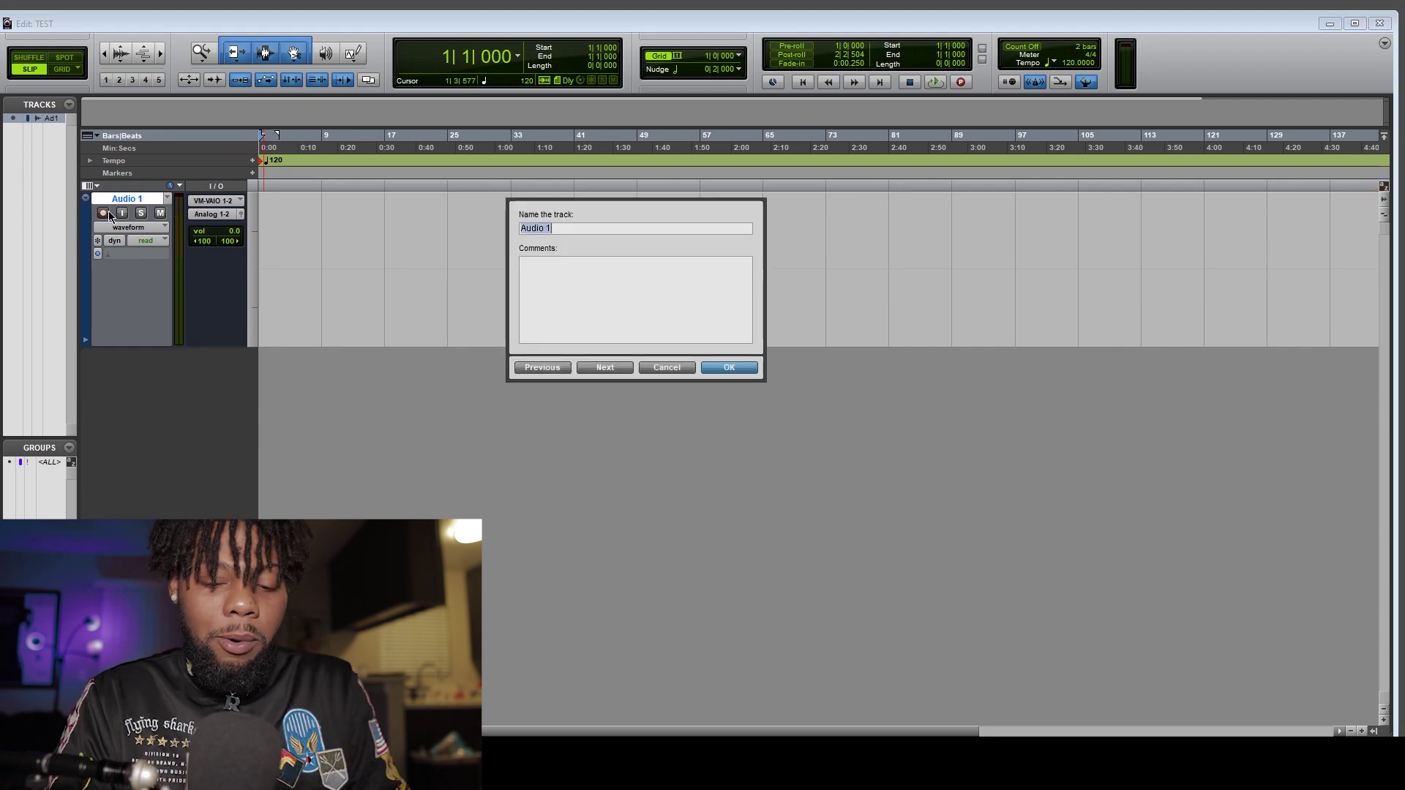
text(BE)
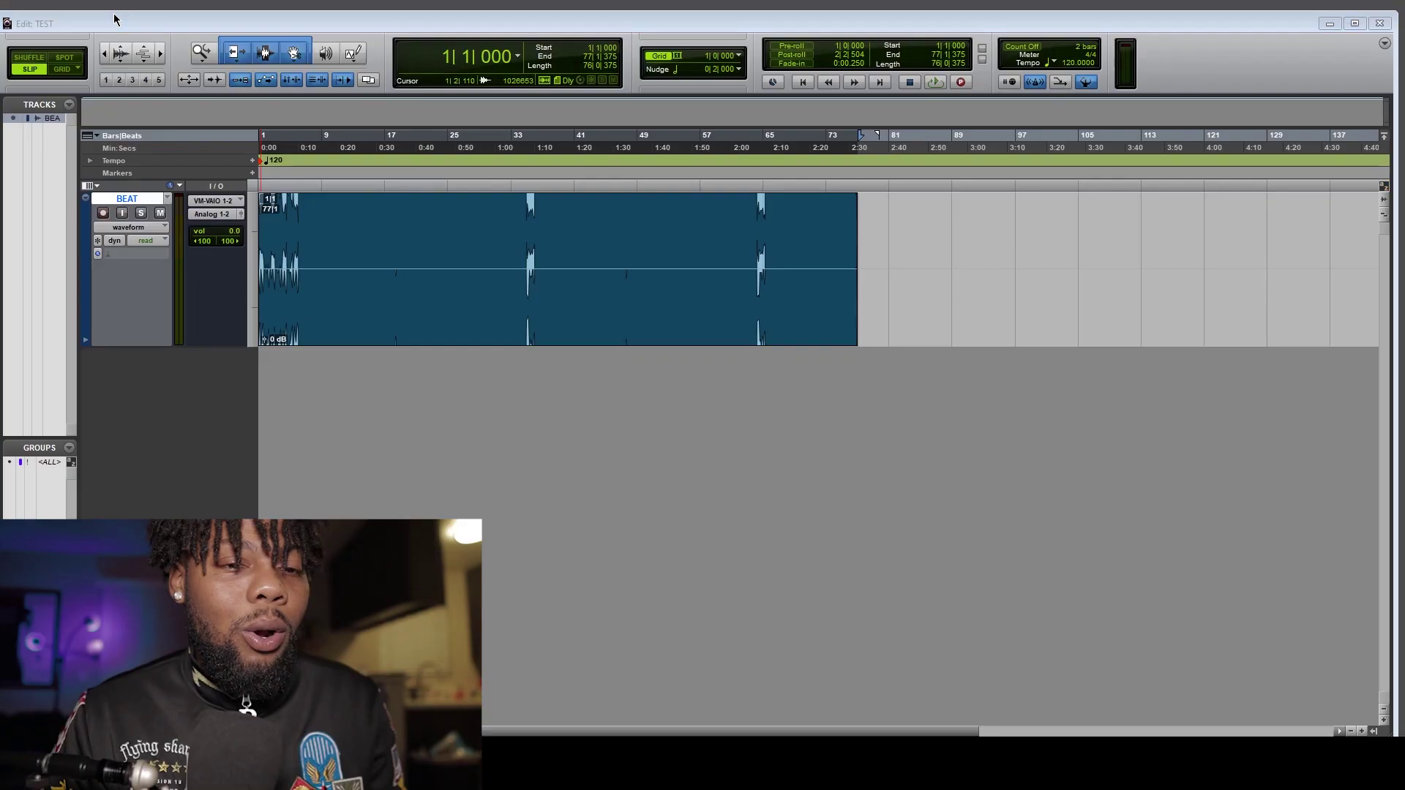
Set up five new mono audio tracks together with one stereo master fader.
key(ctrl+shift+n)
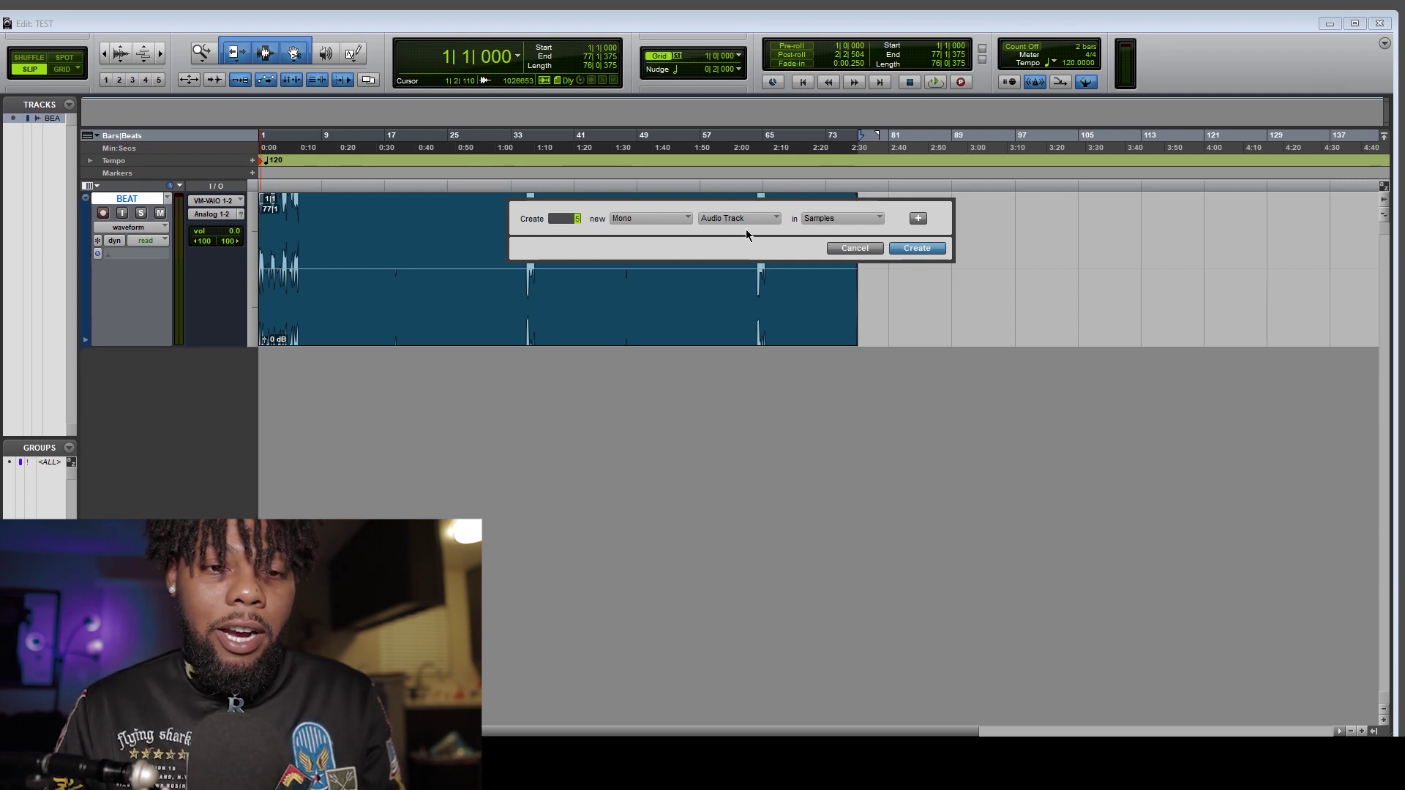
click(920, 218)
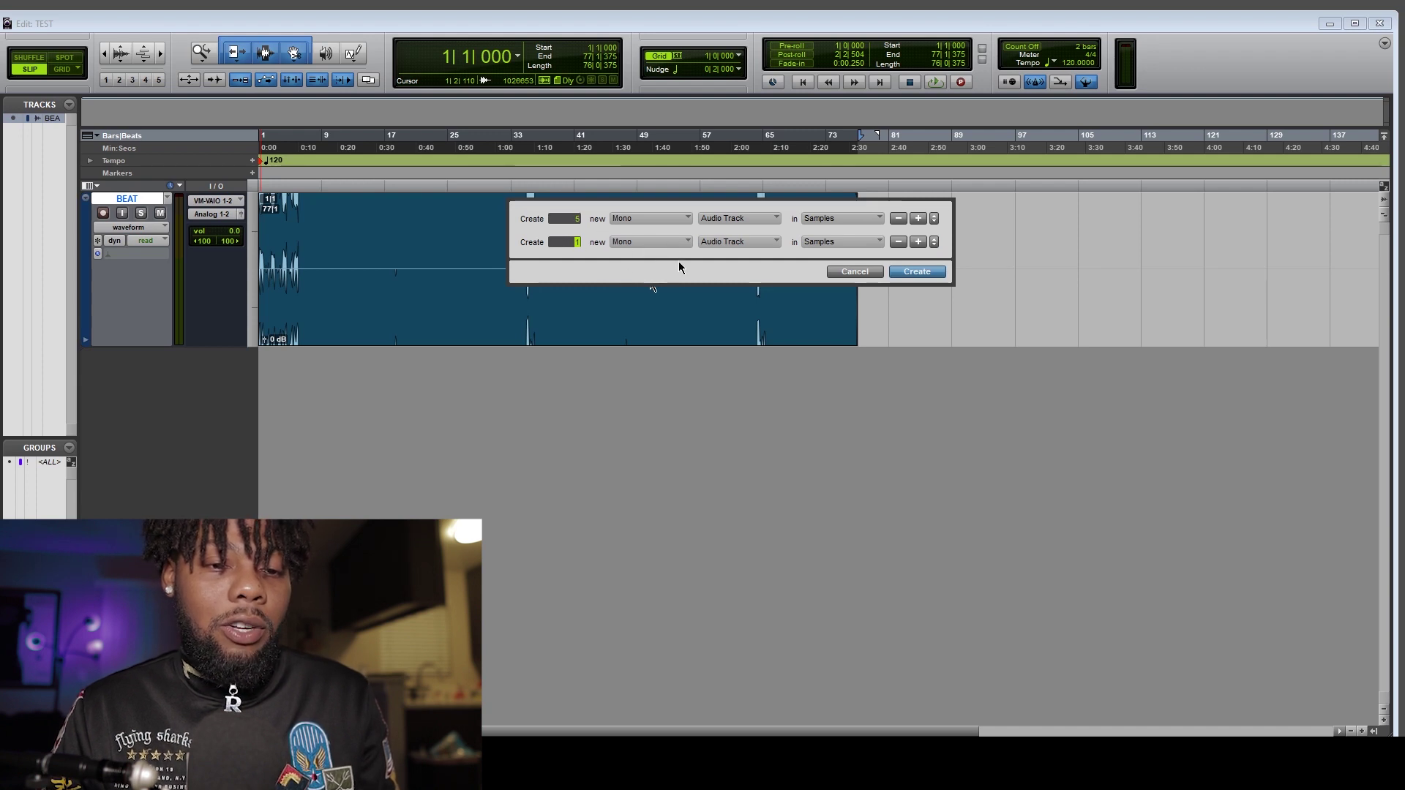
key(ctrl+Right)
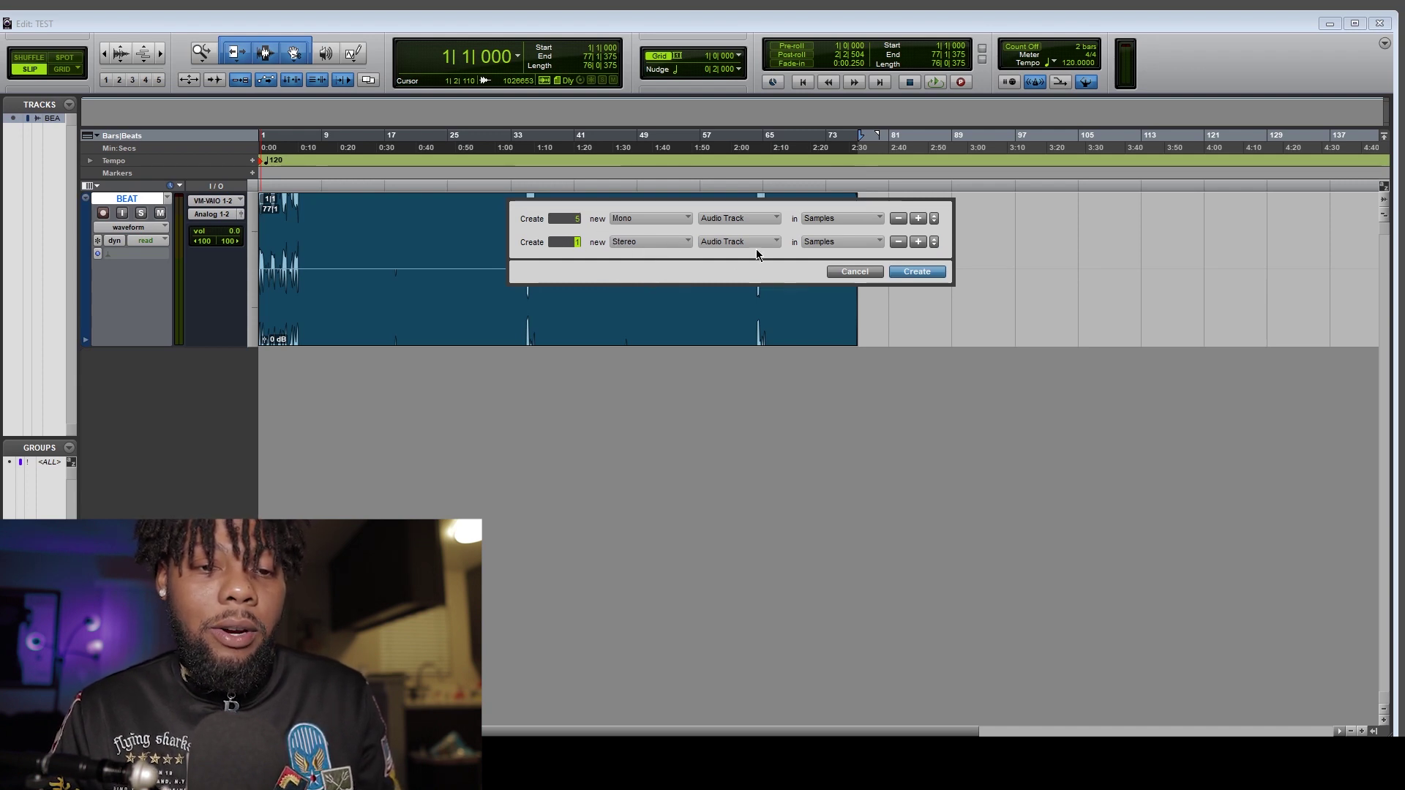
key(ctrl+Down)
key(ctrl+Down)
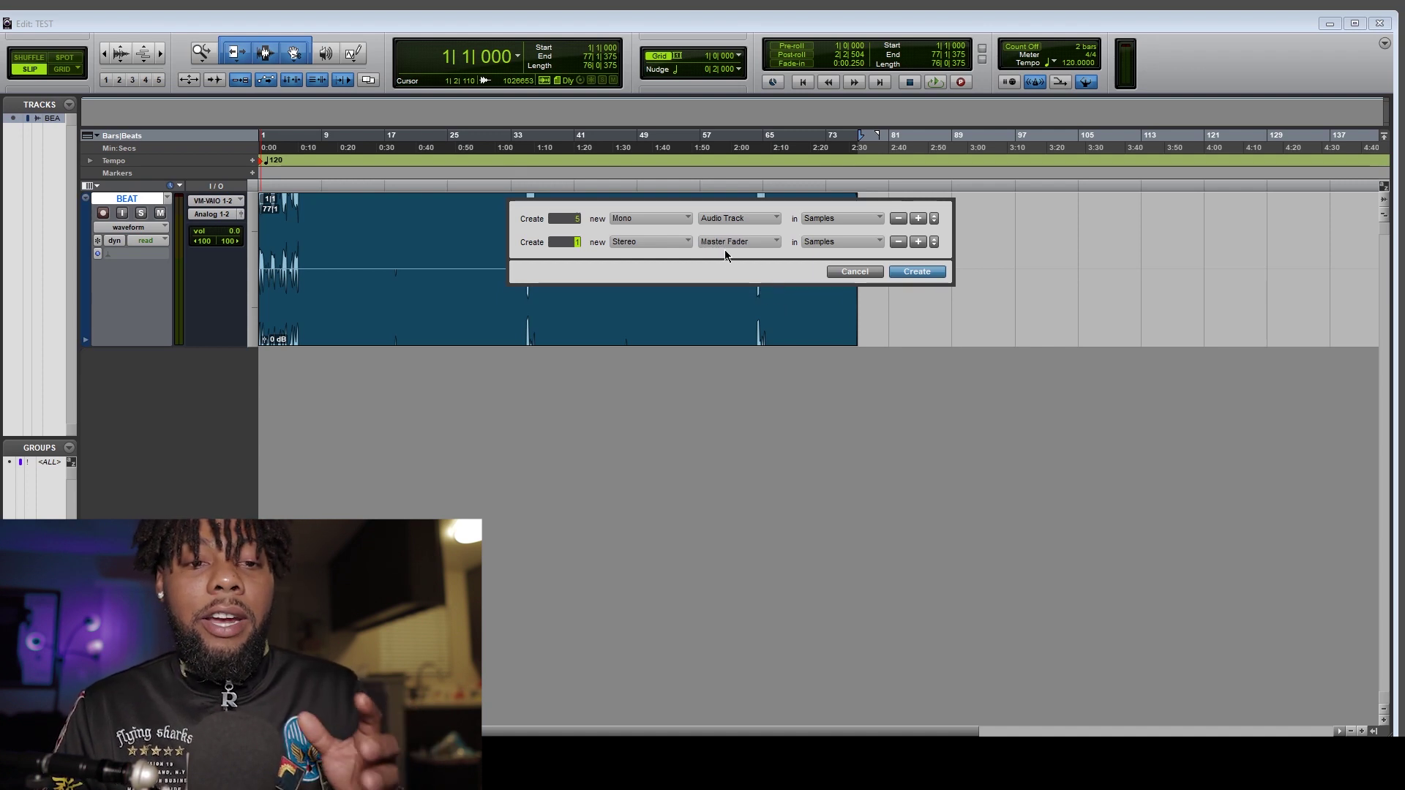
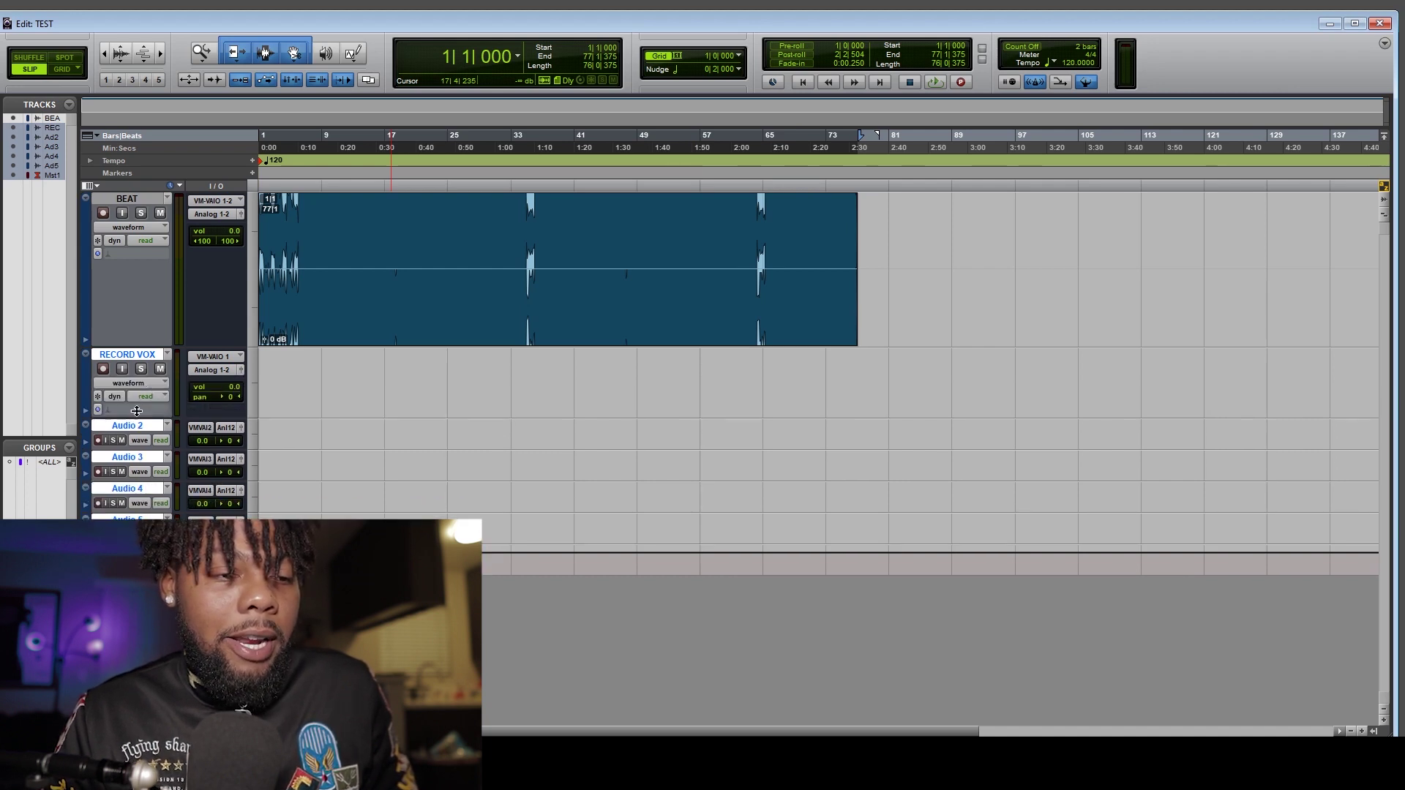
Increase the height of the RECORD VOX track and colour it green.
drag(145, 388, 118, 457)
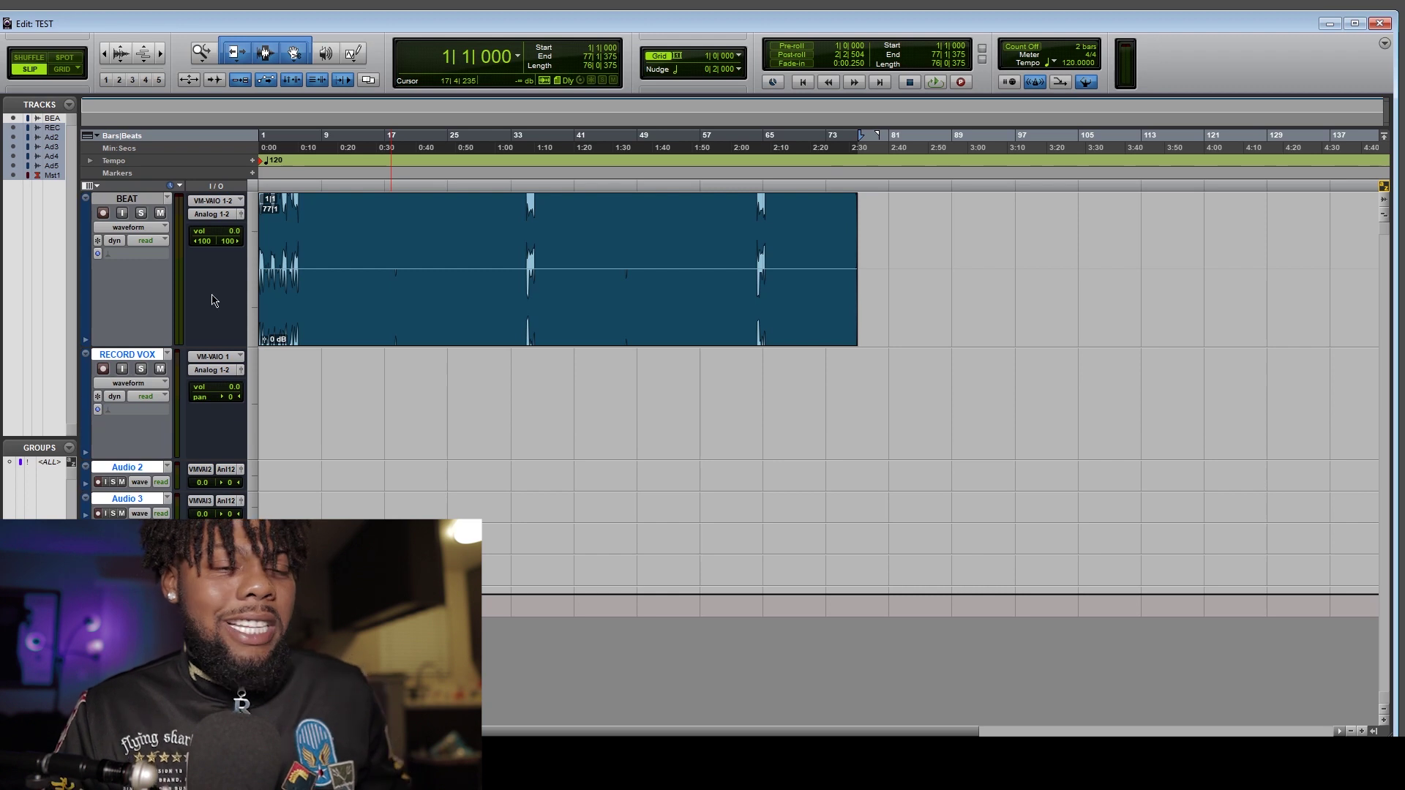
key(ctrl+a)
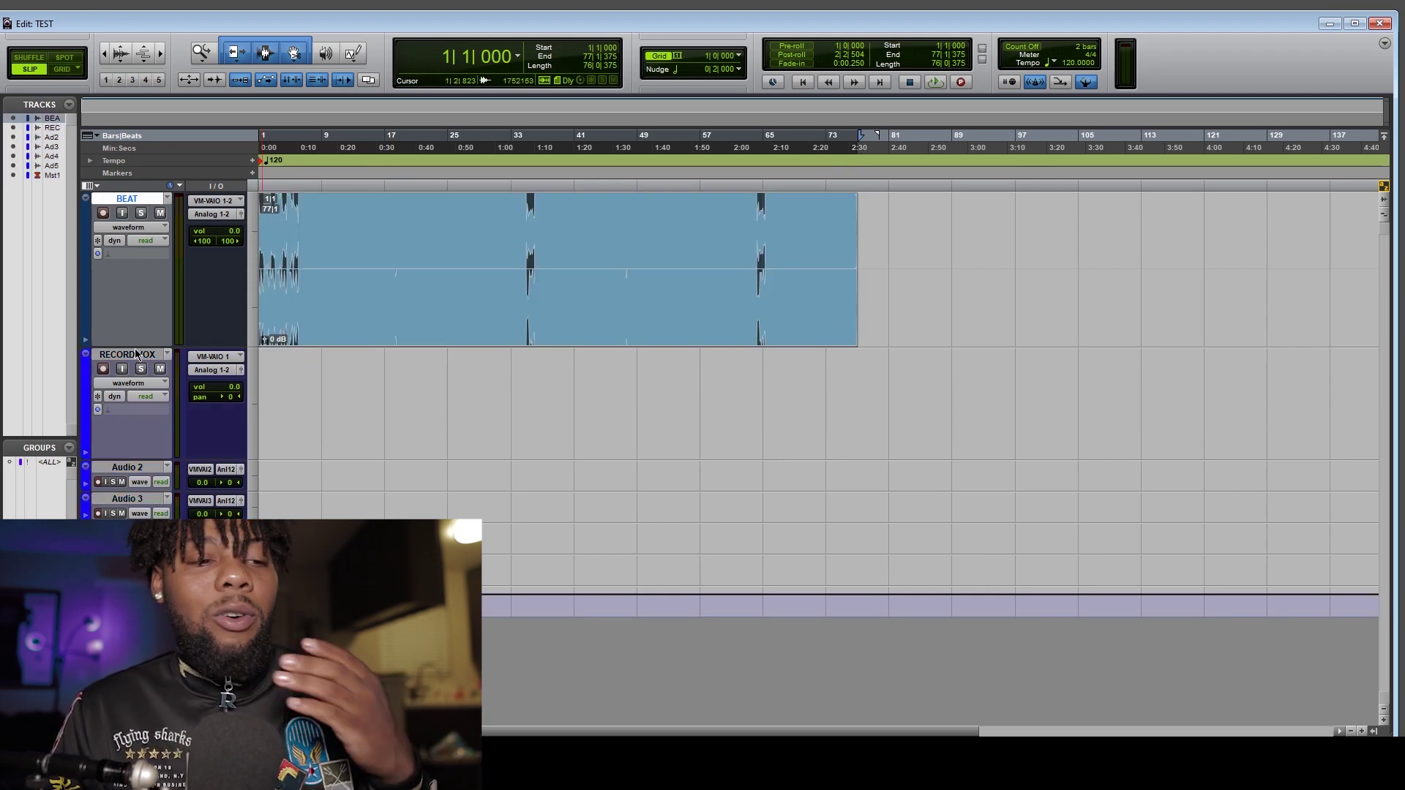
shift+click(114, 357)
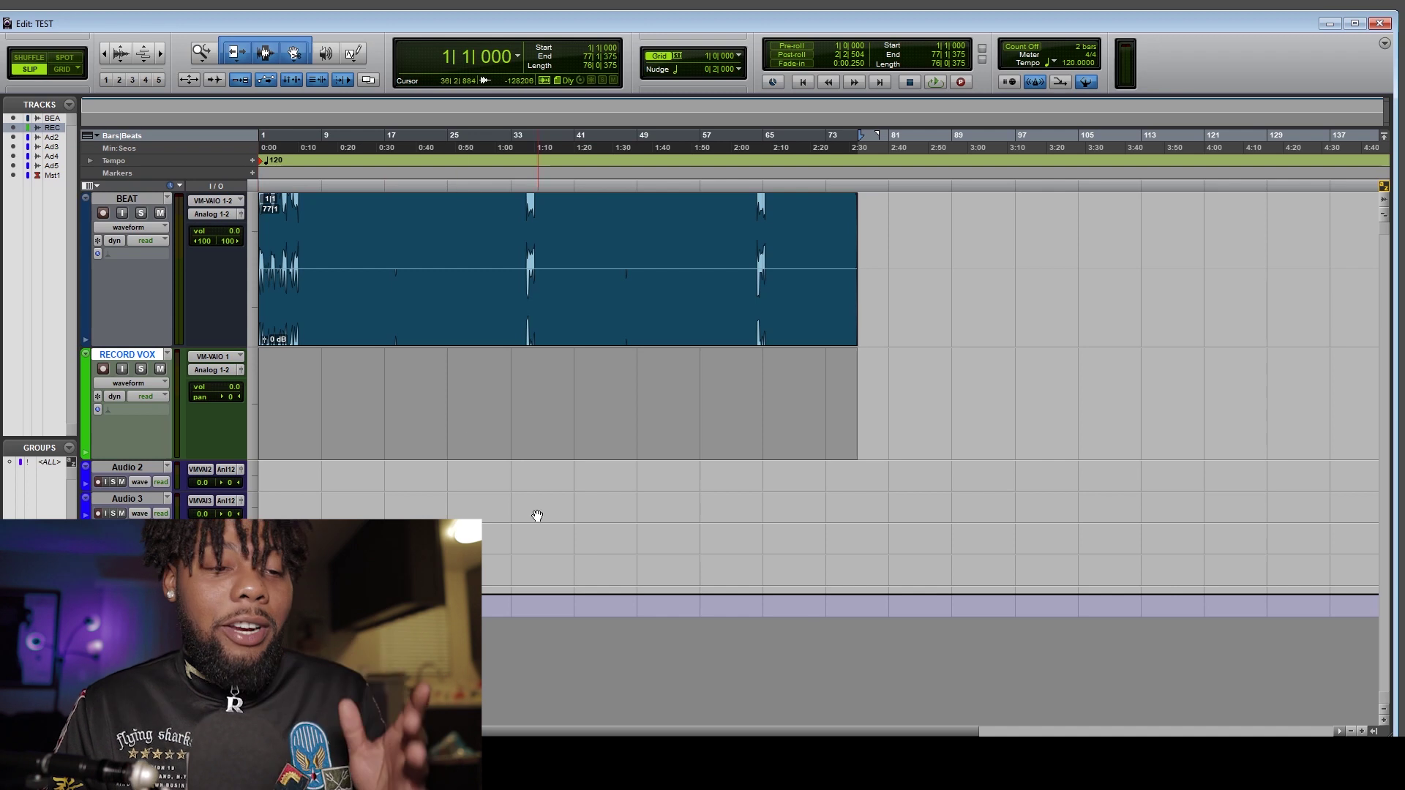
click(458, 571)
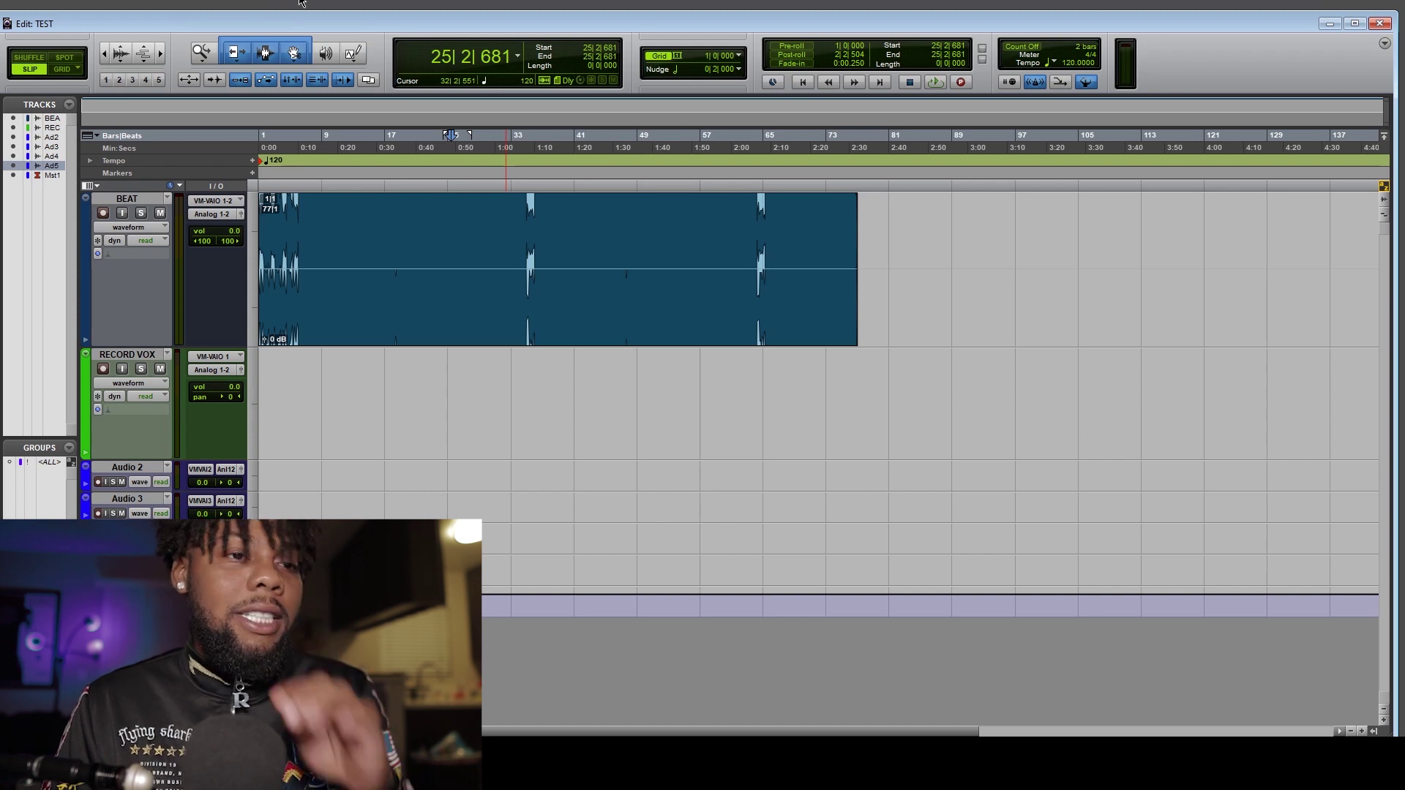
Switch back and forth between the Edit and Mix windows to view the tracks' mixer channels.
key(ctrl+equal)
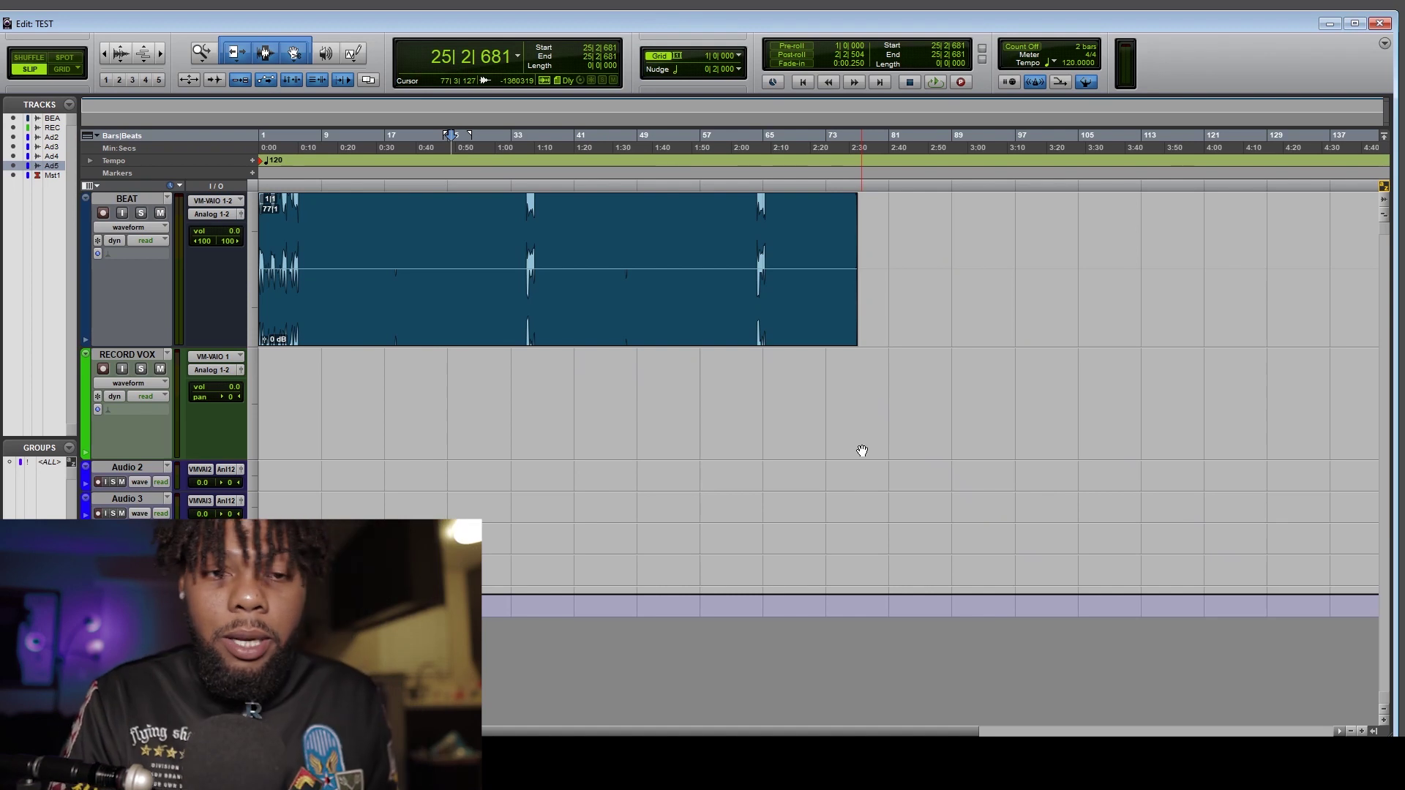
key(ctrl+equal)
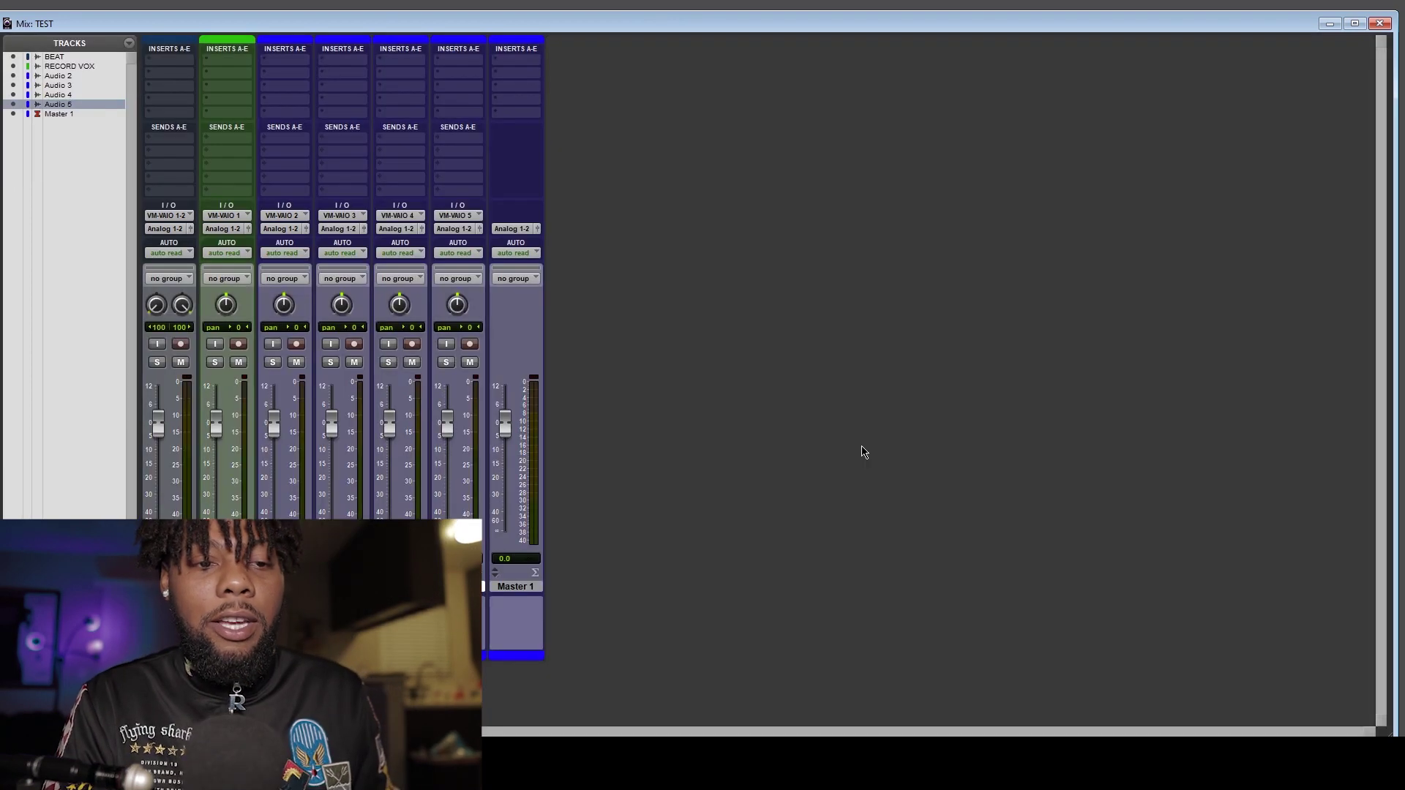
key(ctrl+equal)
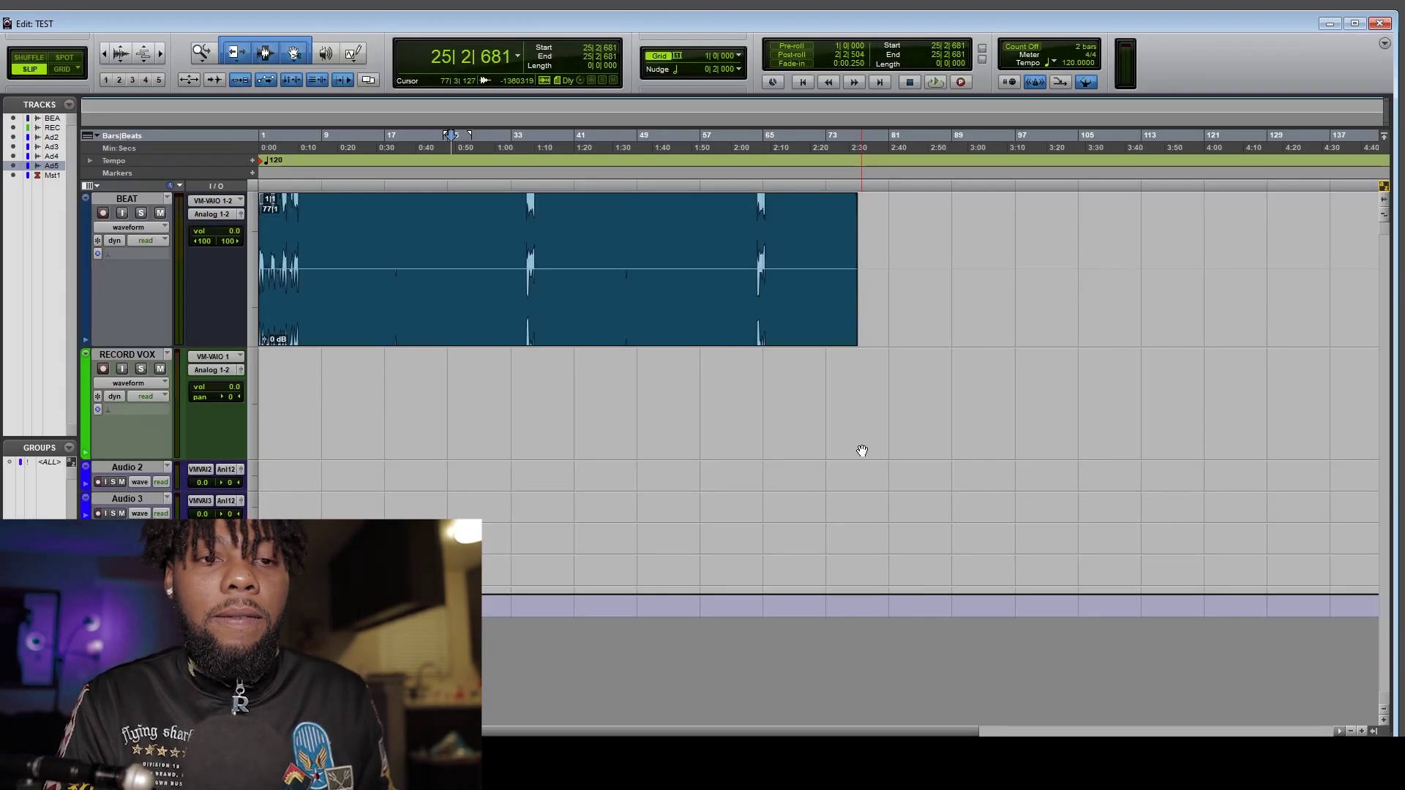
key(ctrl+equal)
key(ctrl+equal)
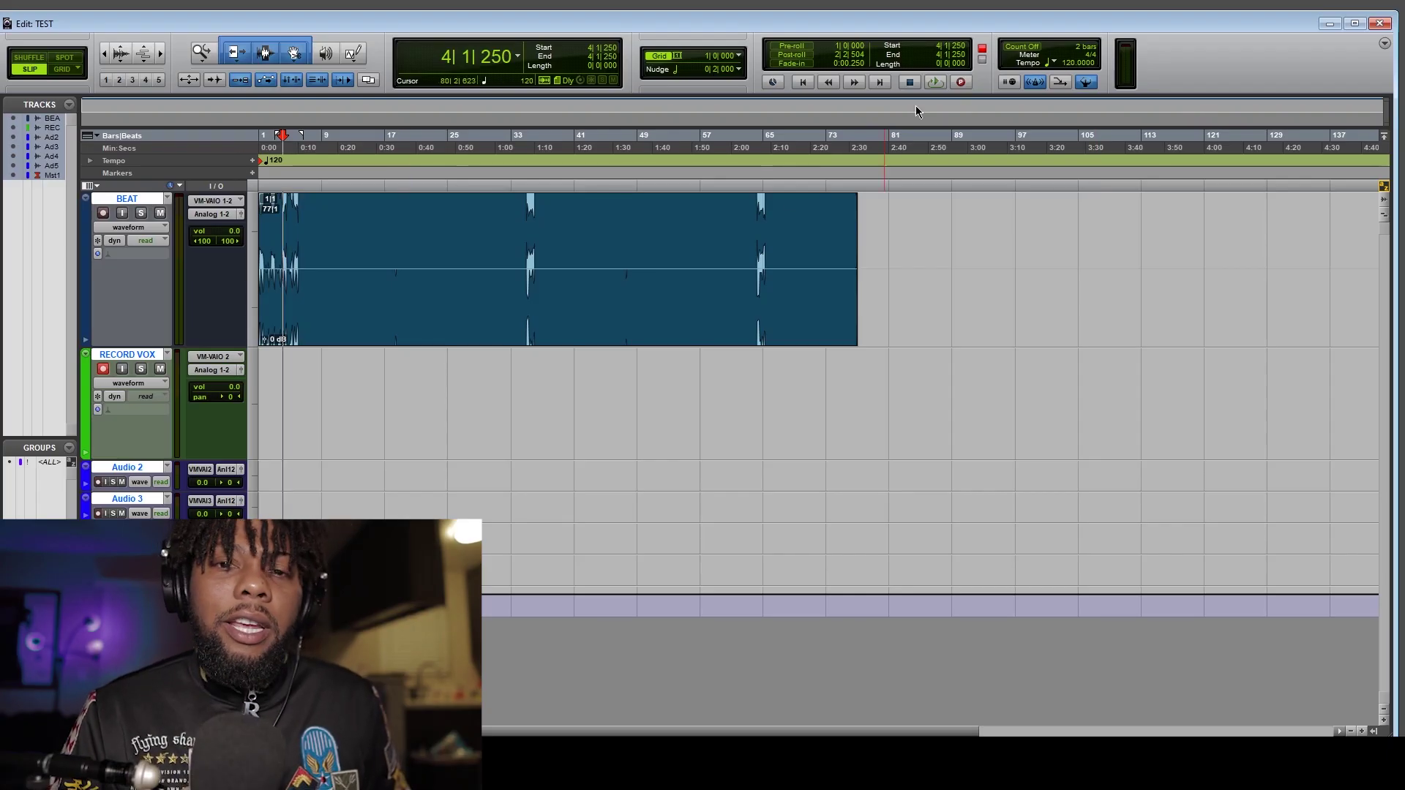
Play the beat from the session start and set the session tempo to 164.
click(1073, 64)
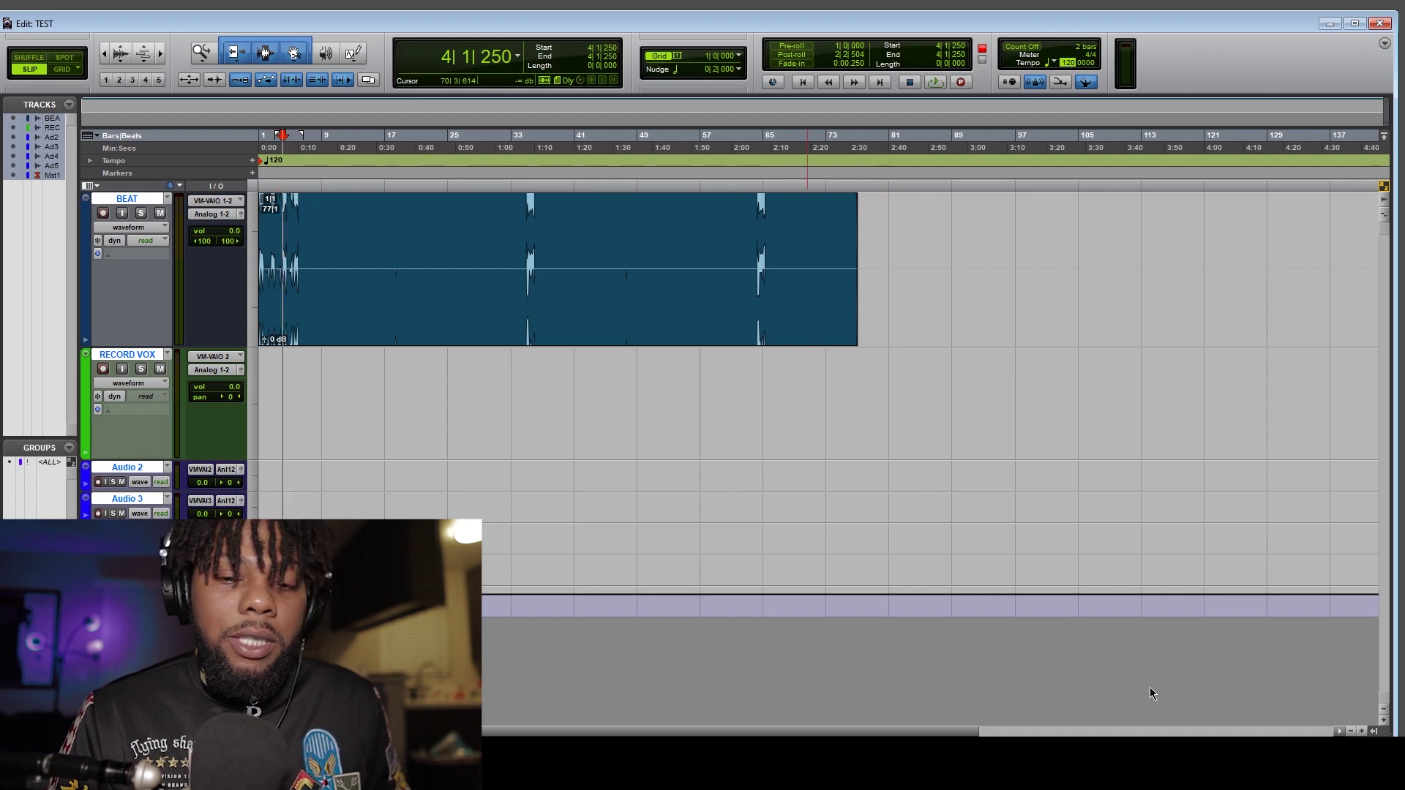
click(803, 82)
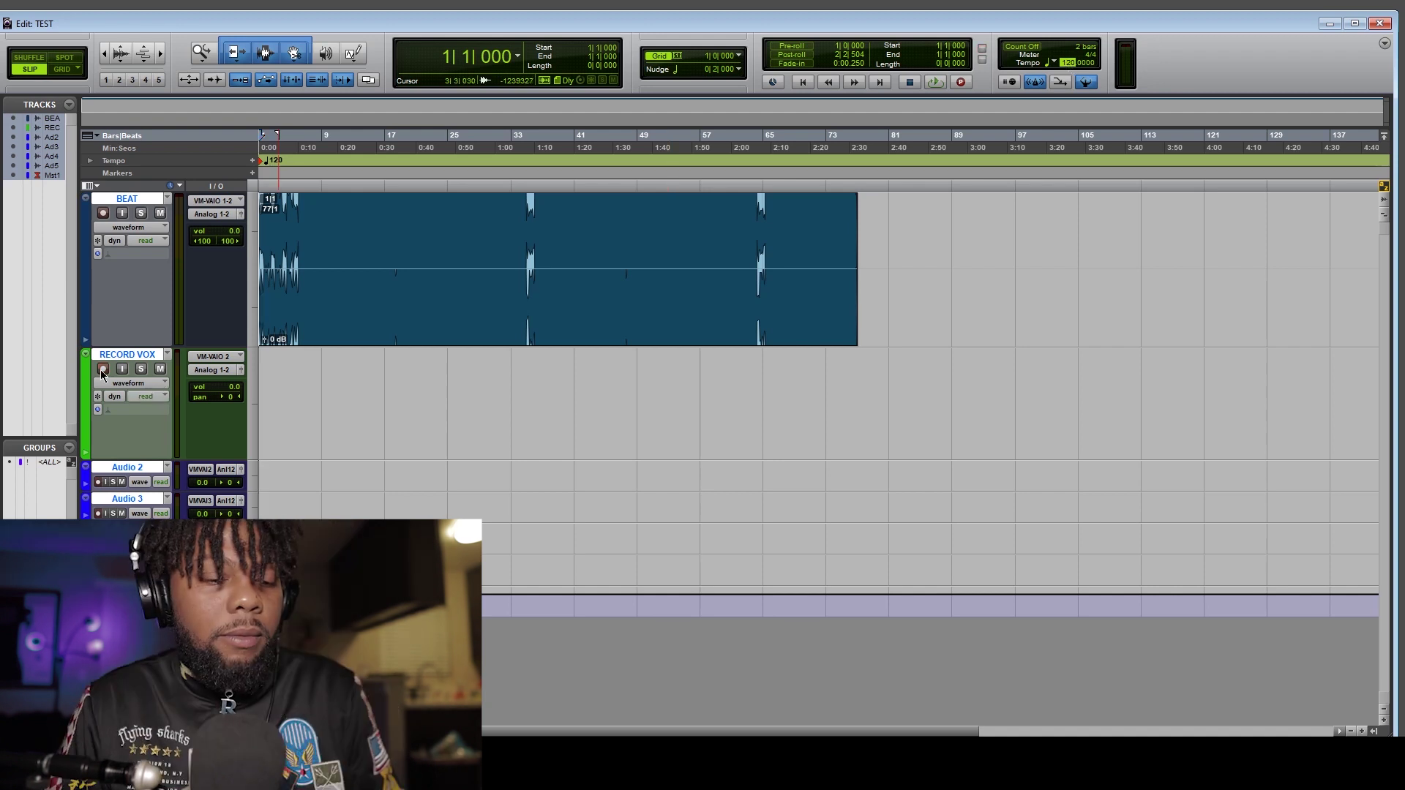
key(space)
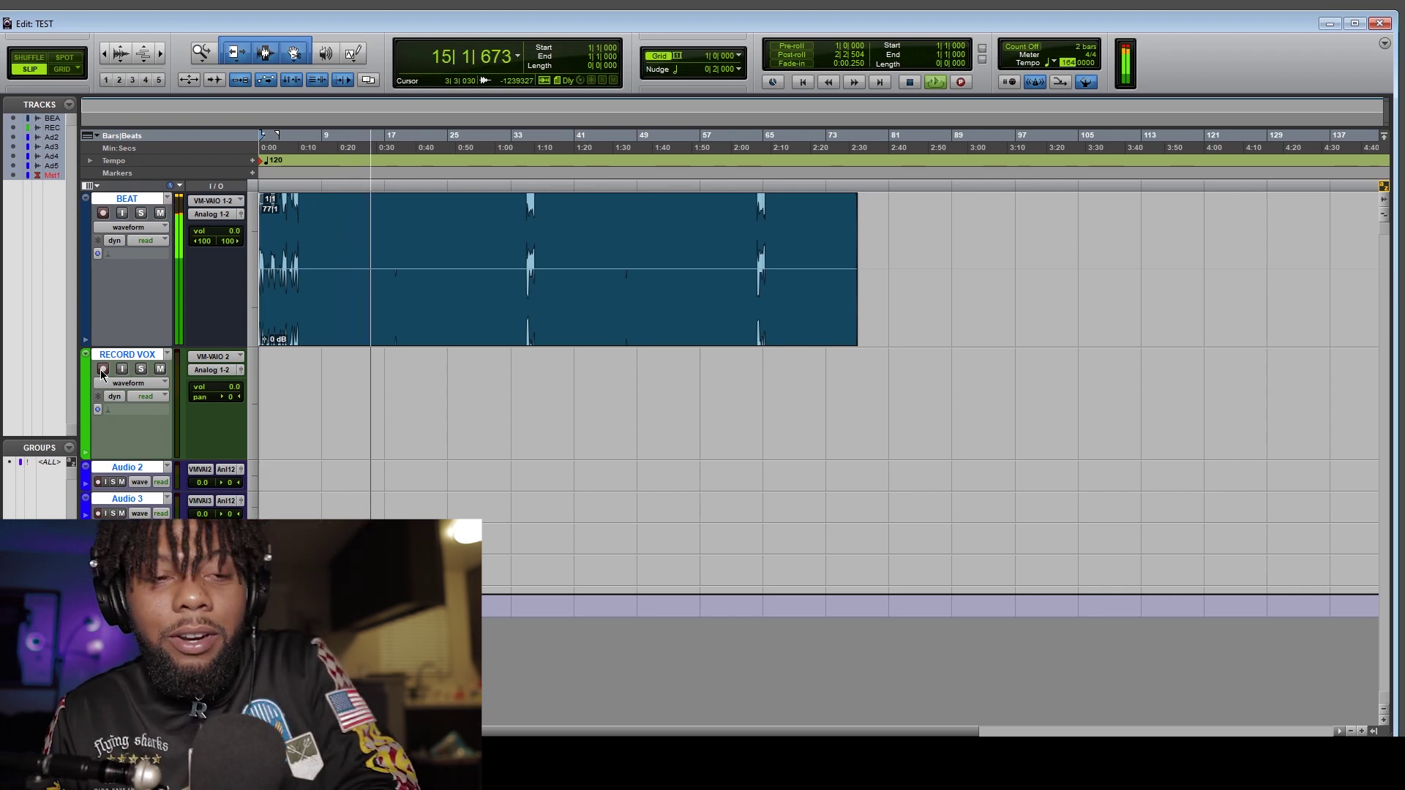
key(Return)
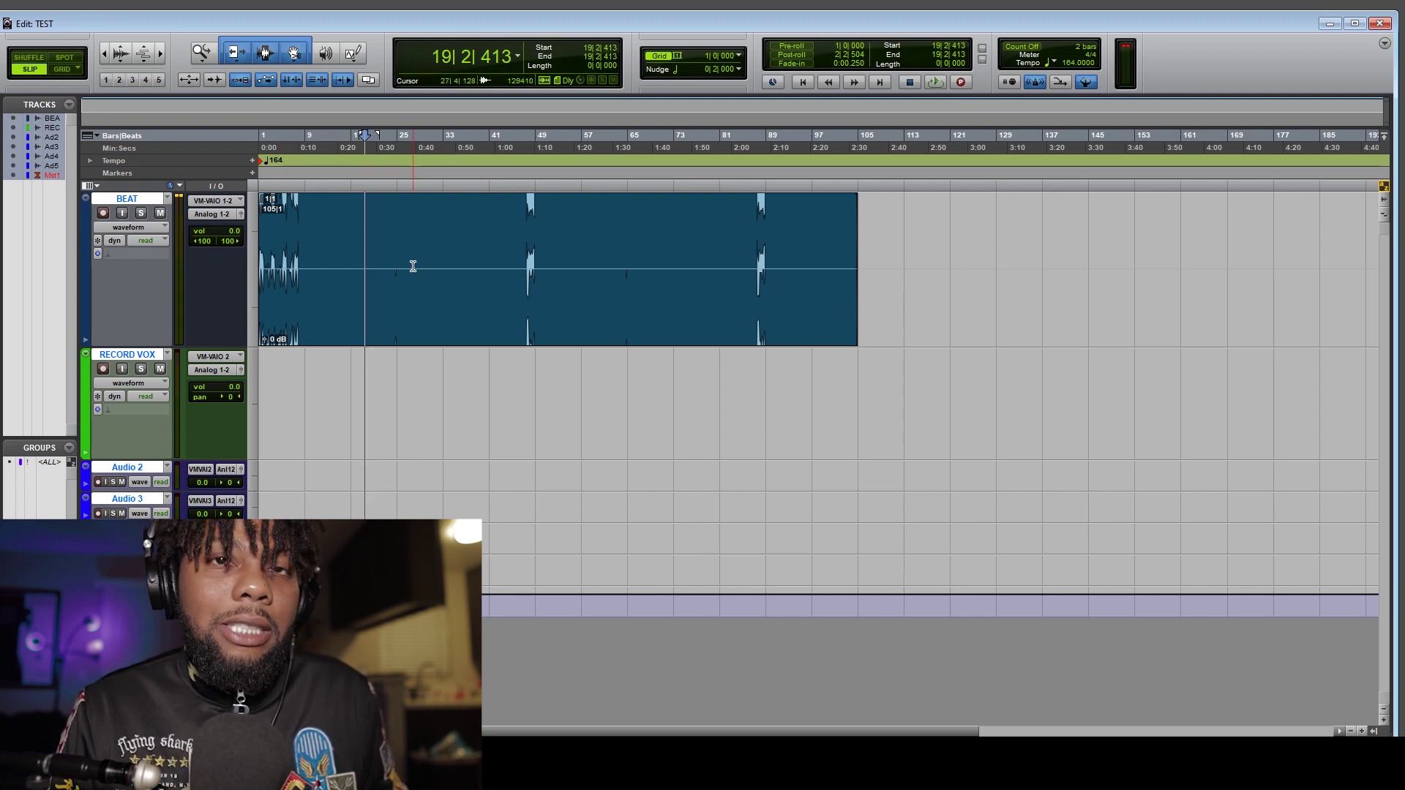
Switch the edit mode to Grid and place the edit cursor at bar 5 on the RECORD VOX track.
click(63, 69)
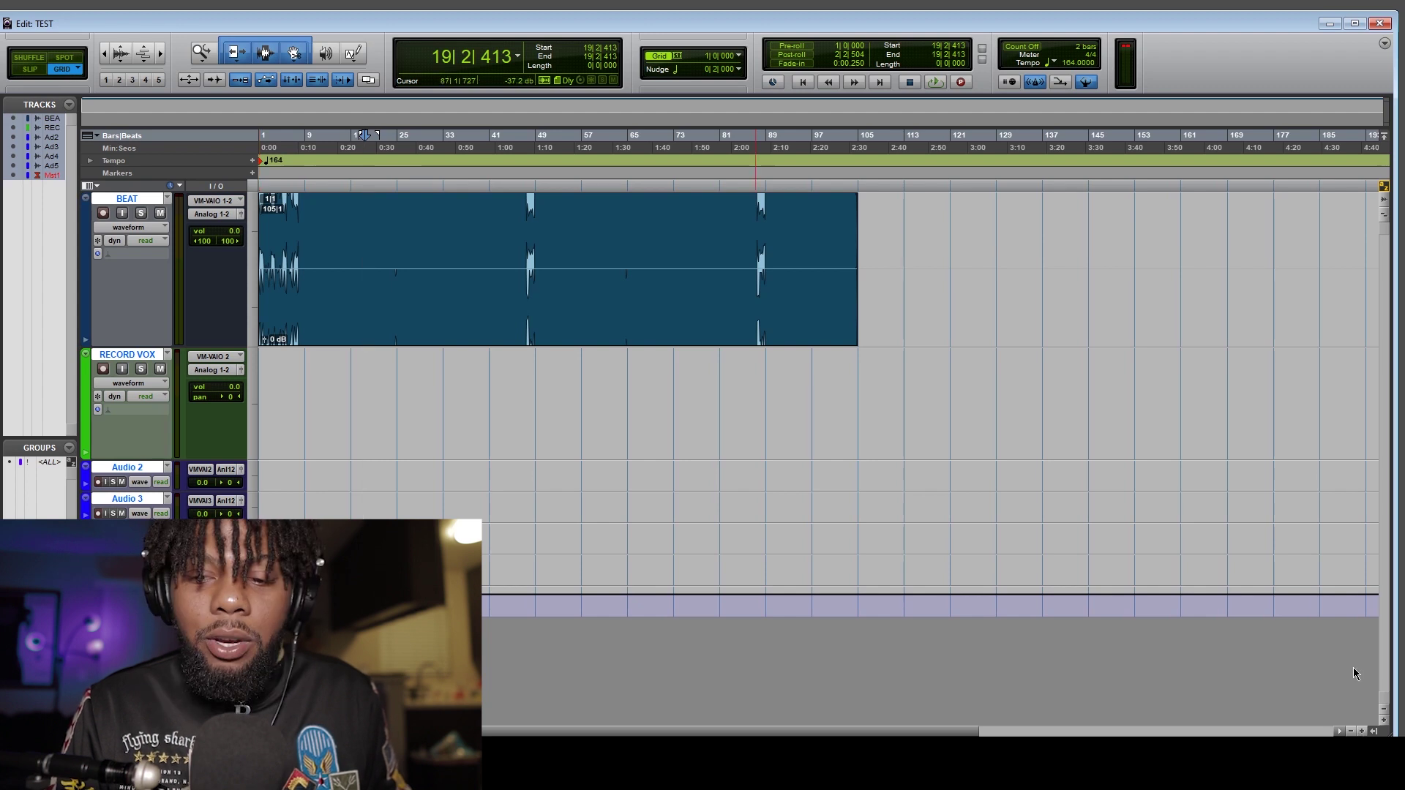
click(1362, 731)
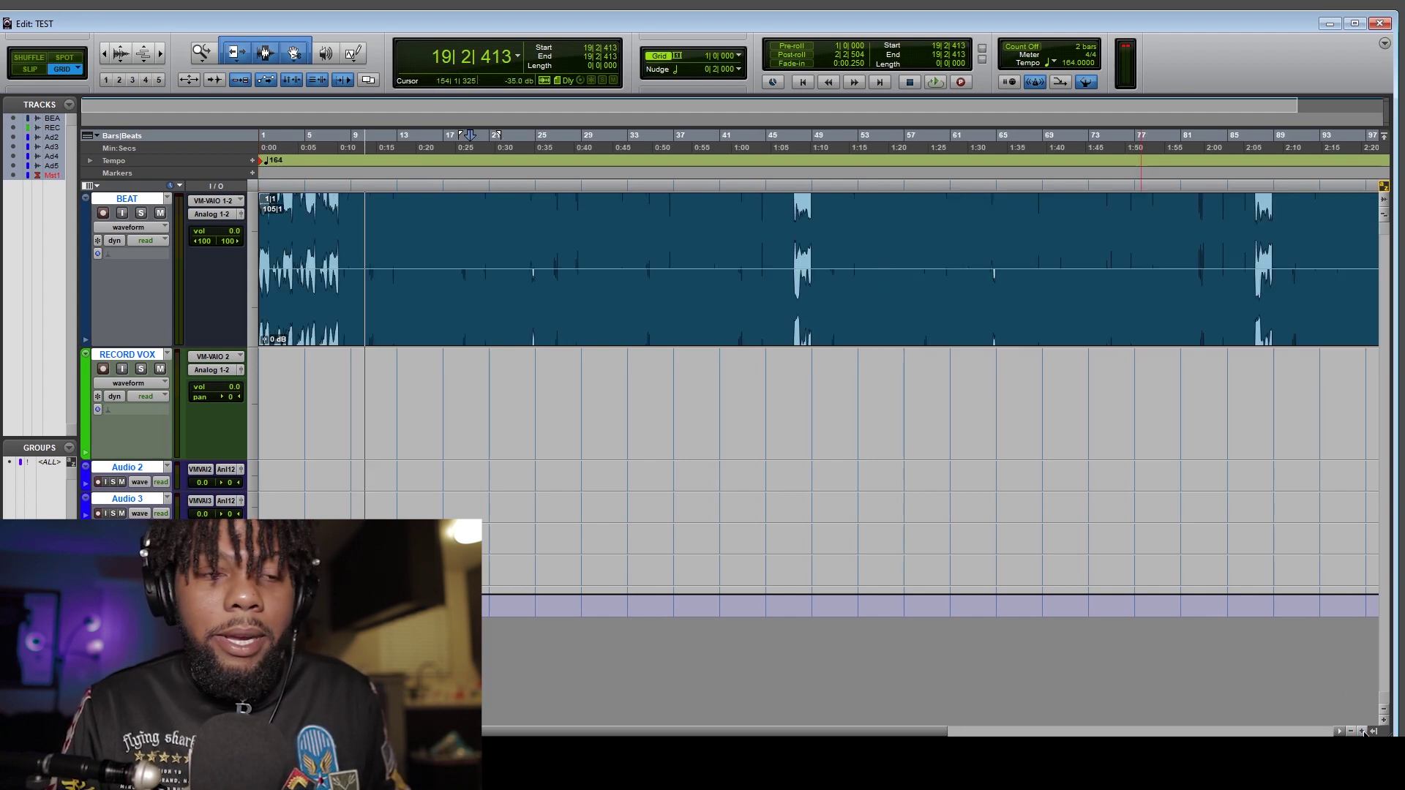
click(1363, 731)
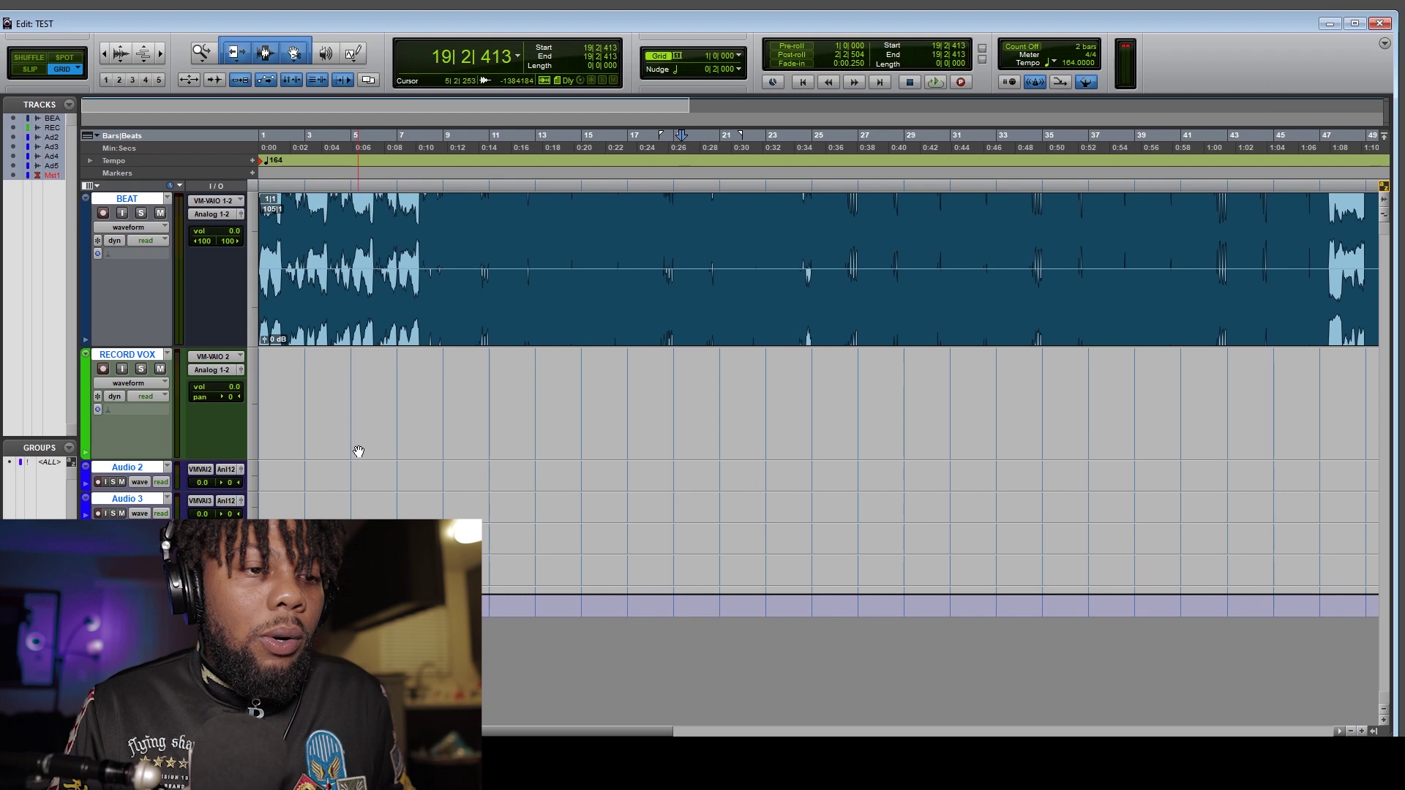
key(ctrl+a)
key(ctrl+])
key(ctrl+])
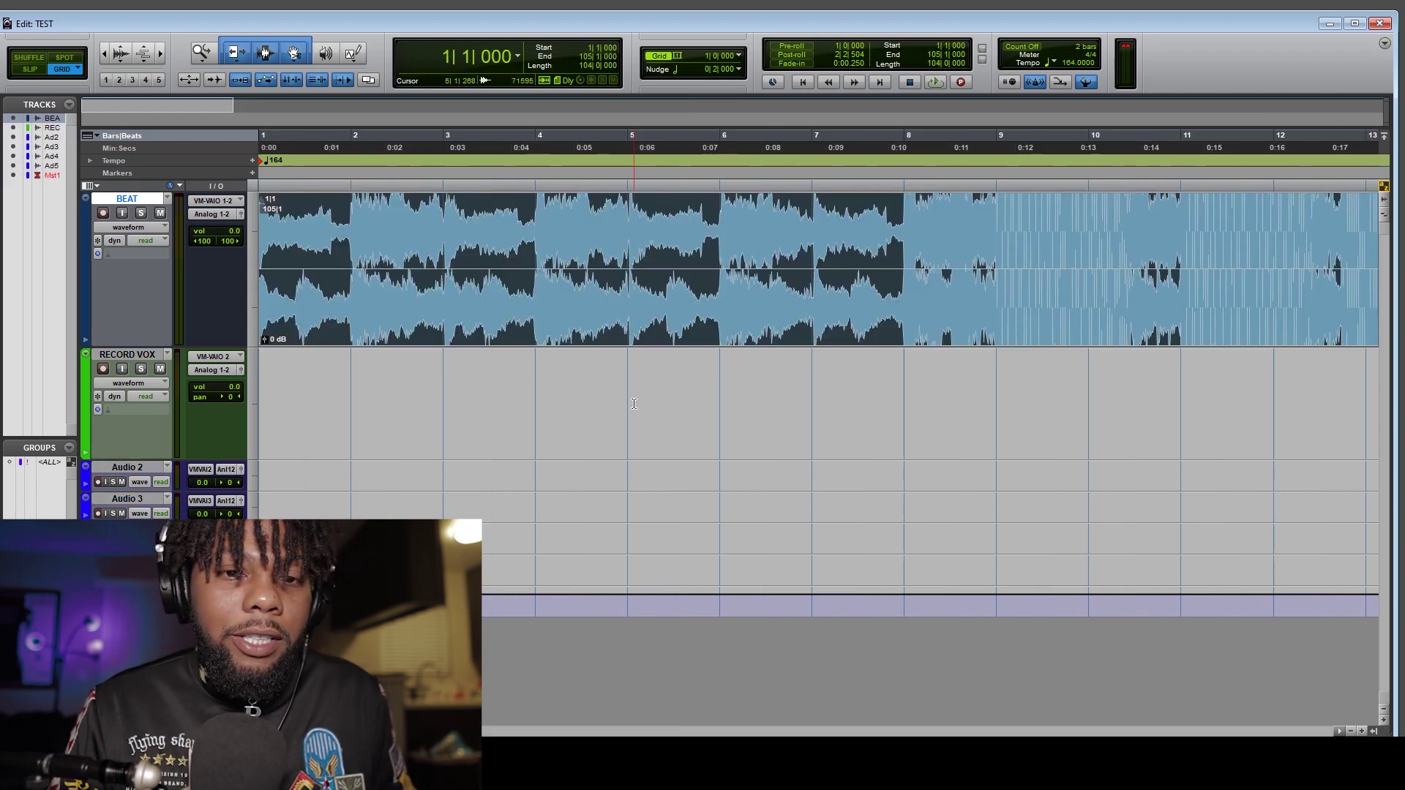
key(Down)
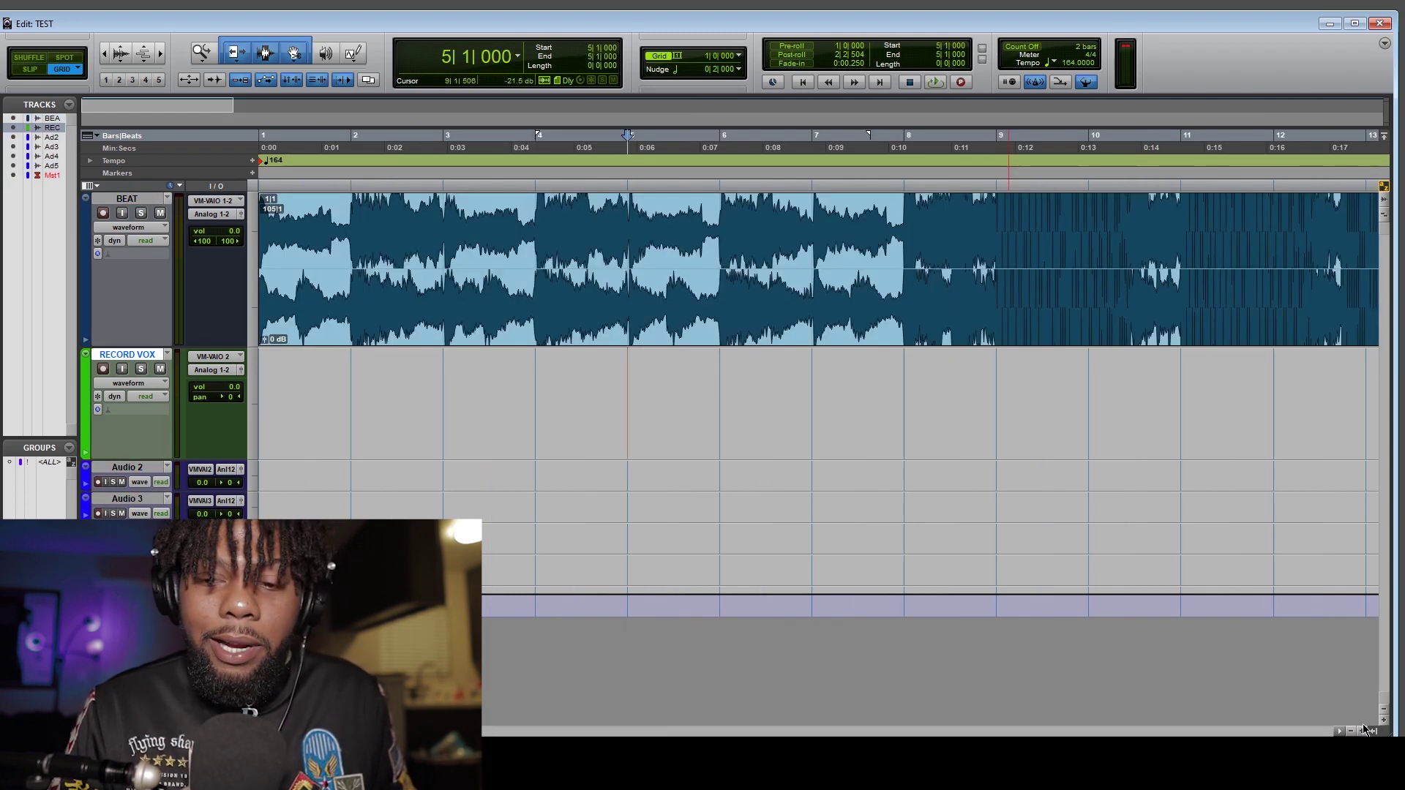
Try grid-snapped selections over the beat's opening bars, finishing with the timeline range from bar 2 to bar 5 selected.
drag(915, 395, 1246, 321)
drag(907, 278, 629, 278)
shift+click(720, 278)
double_click(720, 233)
click(720, 233)
drag(720, 233, 812, 232)
click(348, 223)
drag(348, 136, 630, 135)
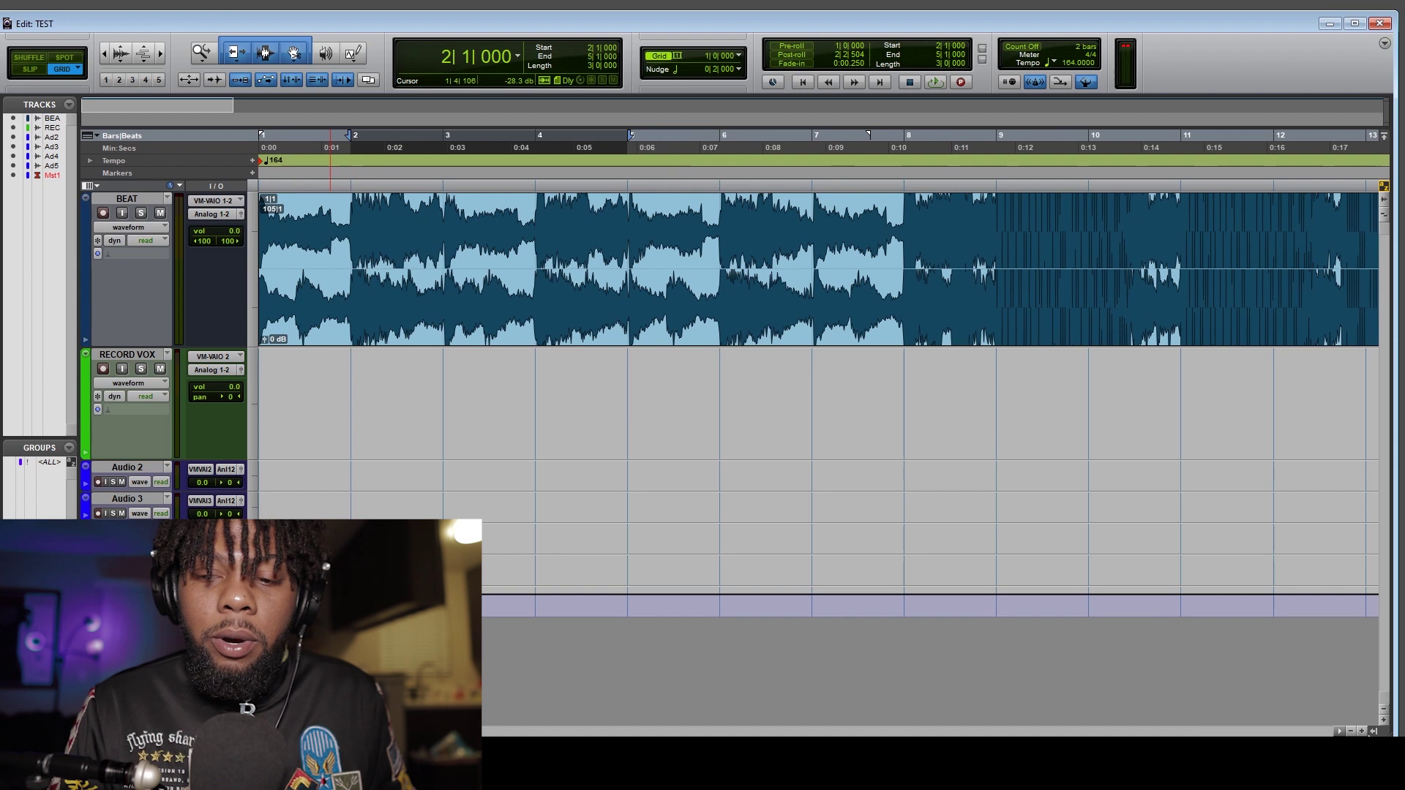
Examine the BEAT waveform close up at bar 2 and at the very start of the clip.
key(ctrl+bracketright)
key(ctrl+bracketright)
key(ctrl+bracketright)
key(ctrl+bracketright)
key(ctrl+bracketright)
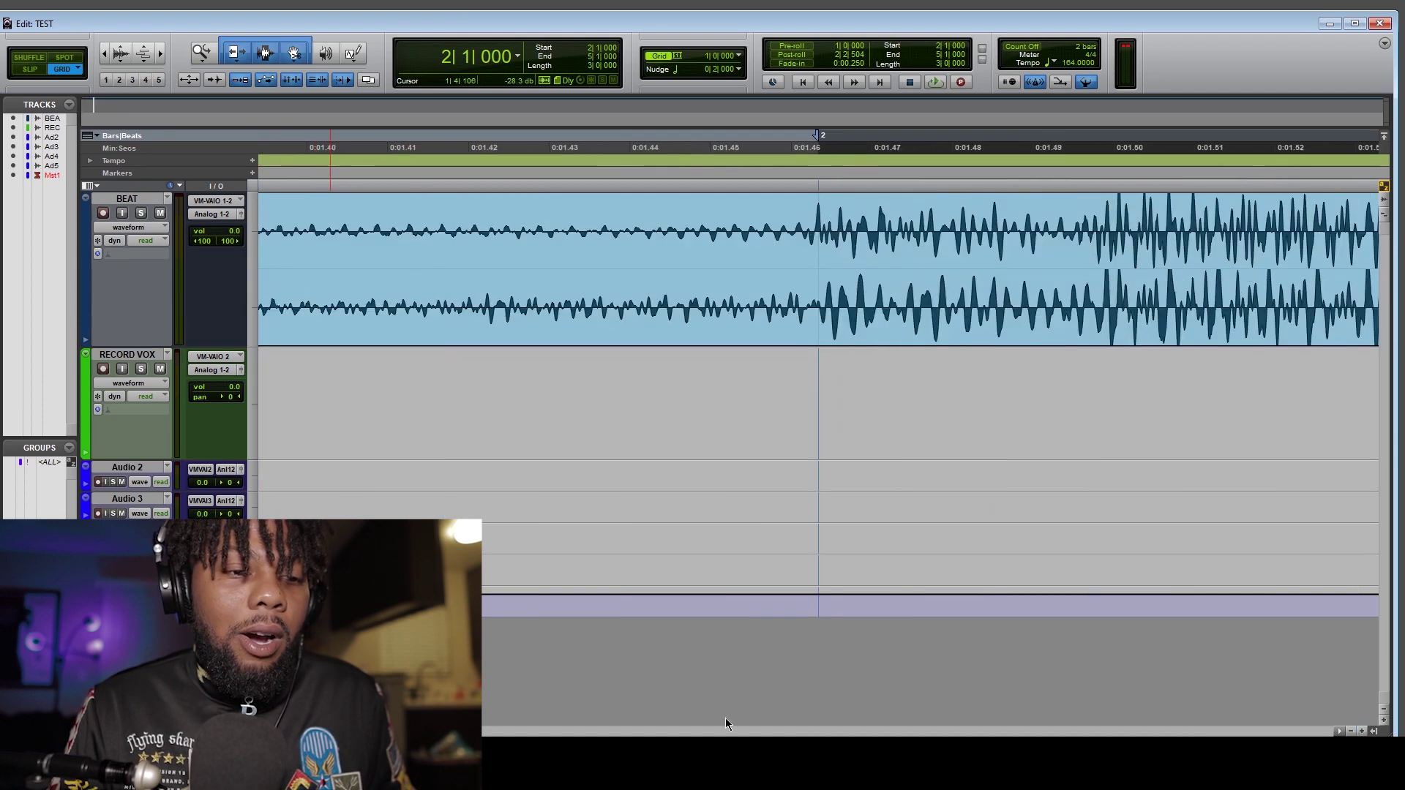
key(ctrl+bracketright)
key(Home)
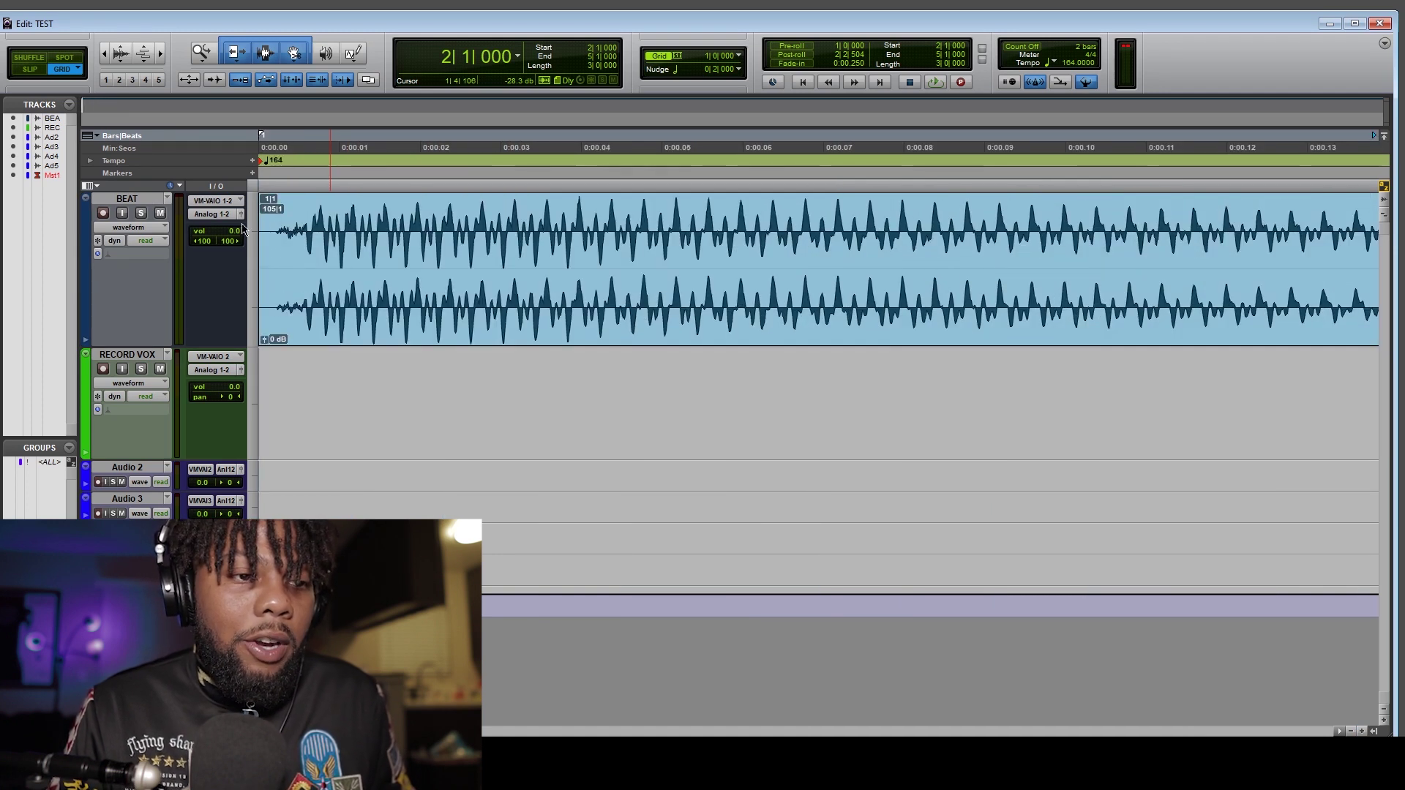
Select the whole BEAT clip and enlarge the BEAT track's height for a close view of the clip's start.
double_click(278, 329)
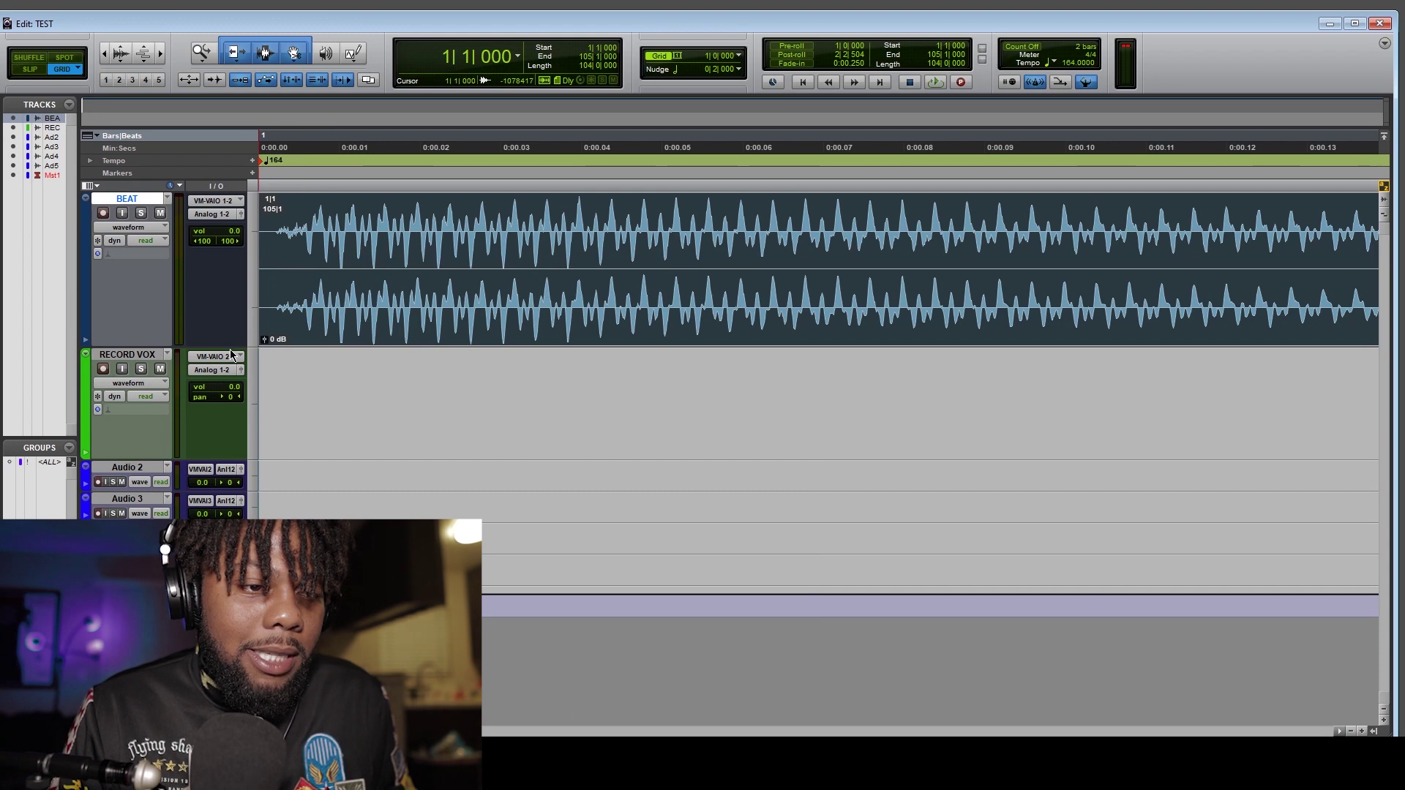
drag(230, 349, 227, 426)
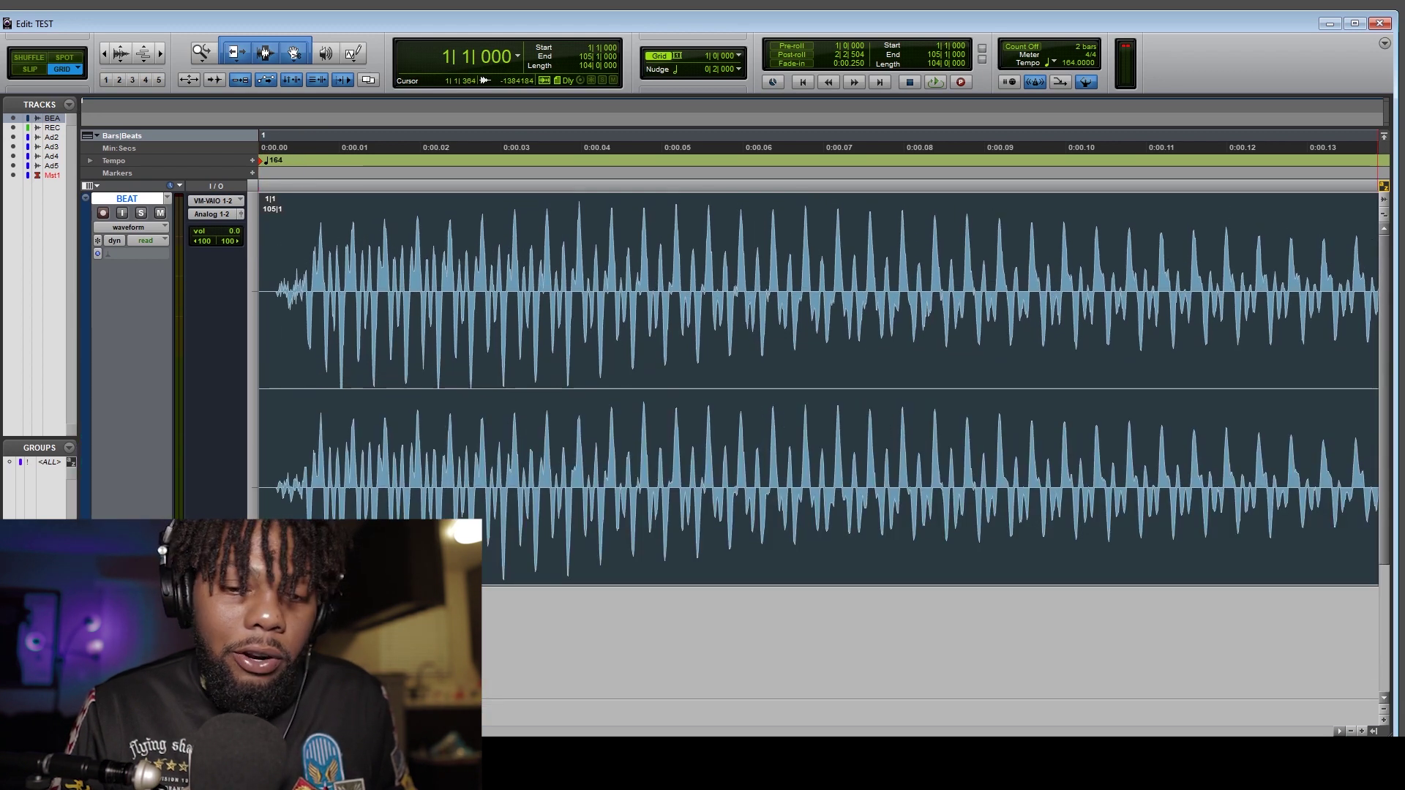
key(ctrl+bracketright)
key(ctrl+bracketright)
key(ctrl+bracketright)
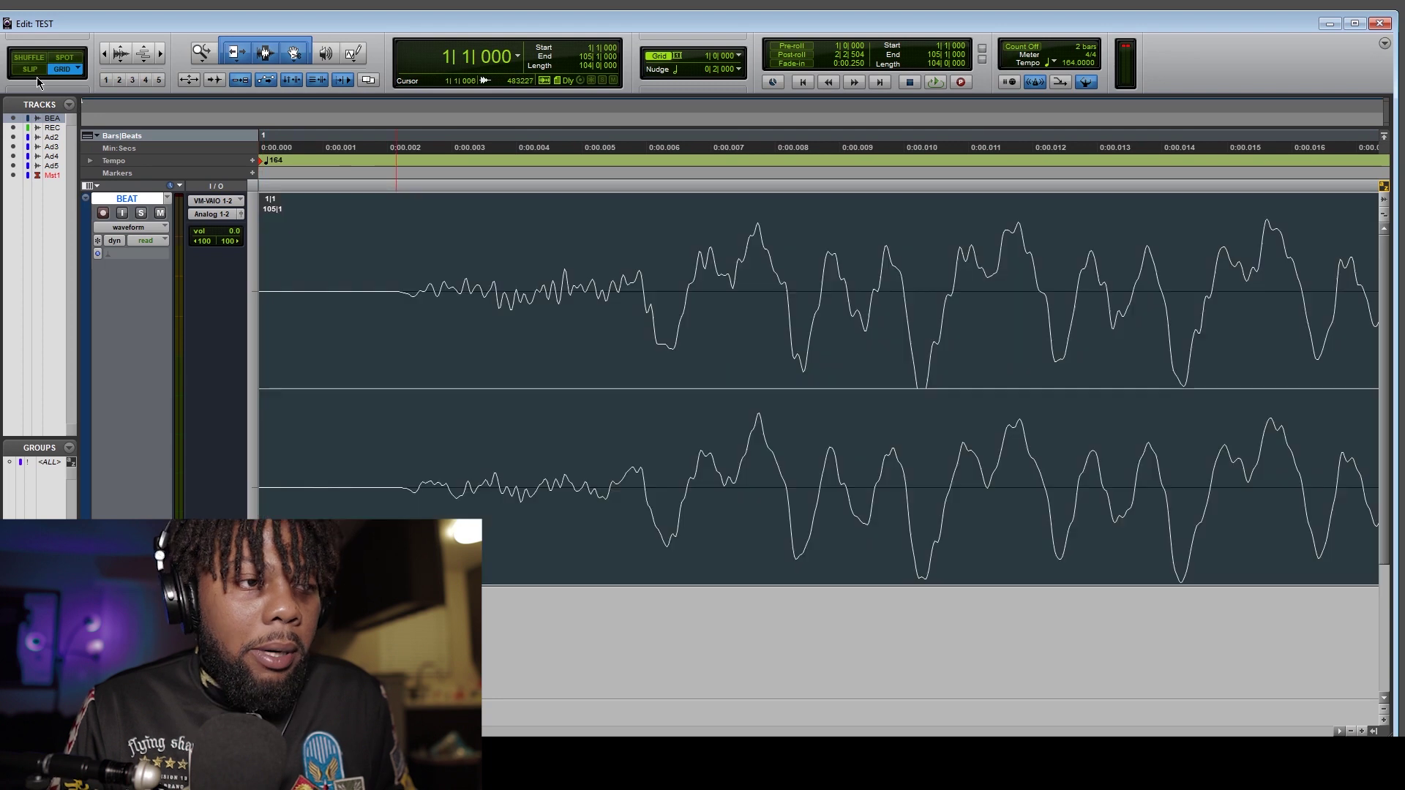
In Slip mode, trim the silence off the start of the BEAT clip and move the clip back to the session start.
click(28, 69)
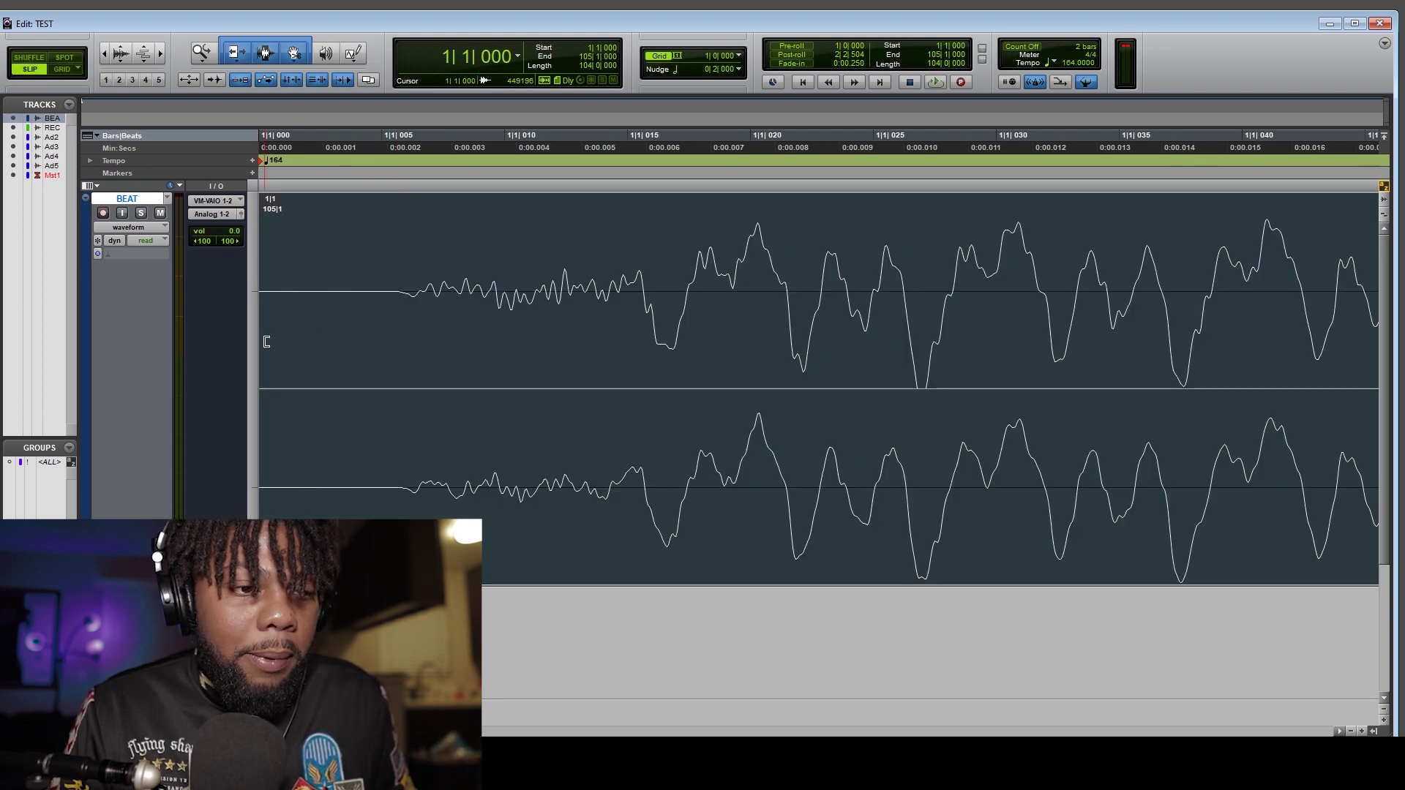
drag(266, 342, 407, 378)
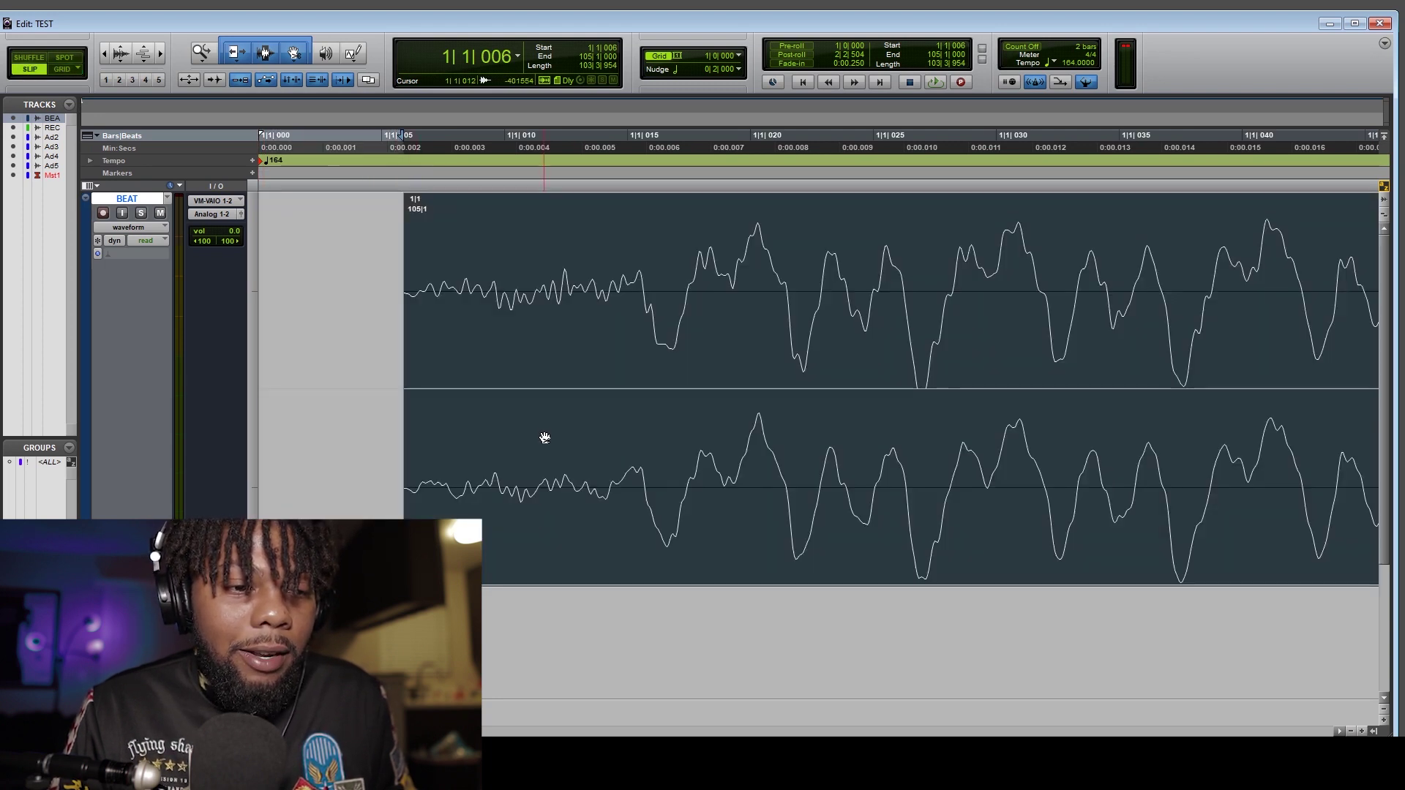
drag(81, 415, 19, 416)
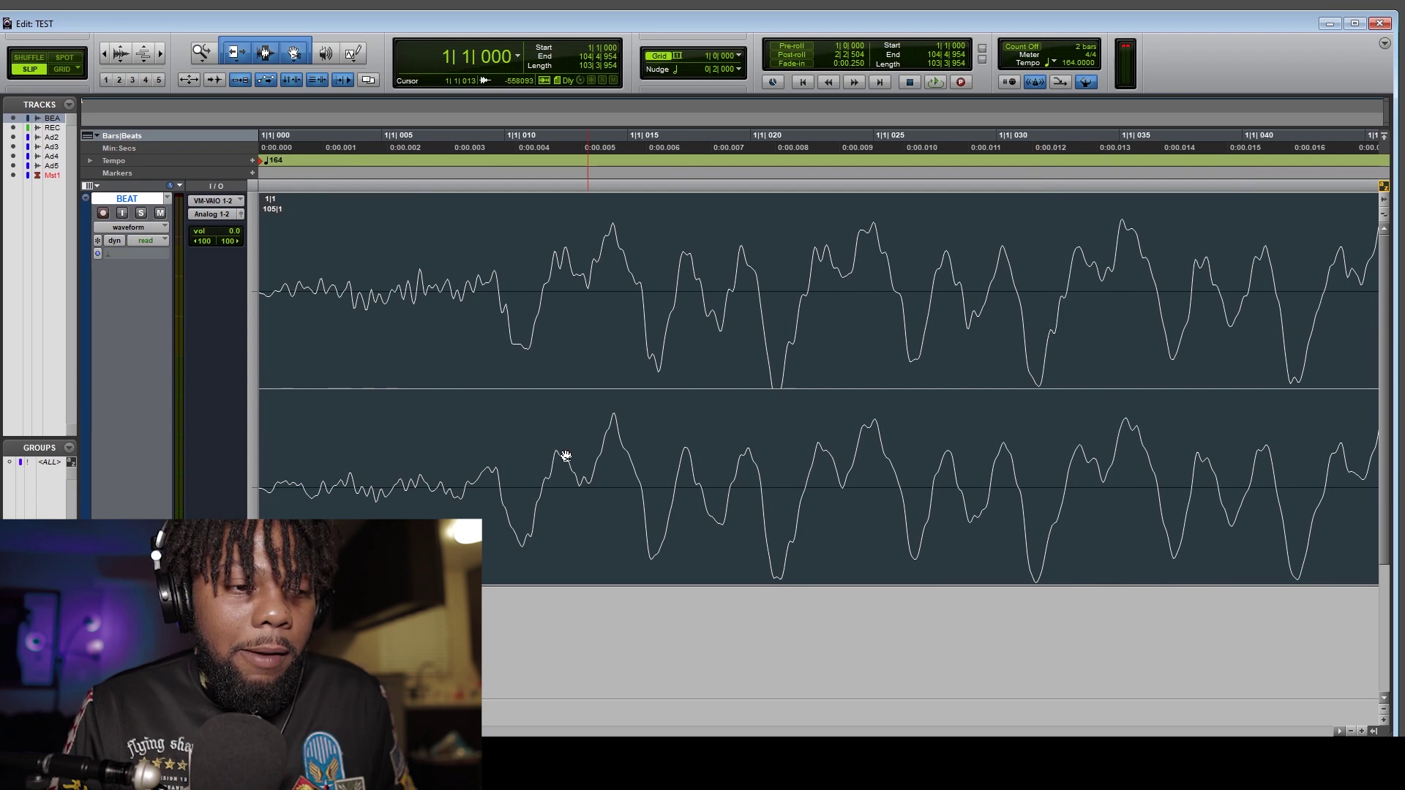
Switch the edit mode back to Grid for the beat's opening bars.
click(1351, 731)
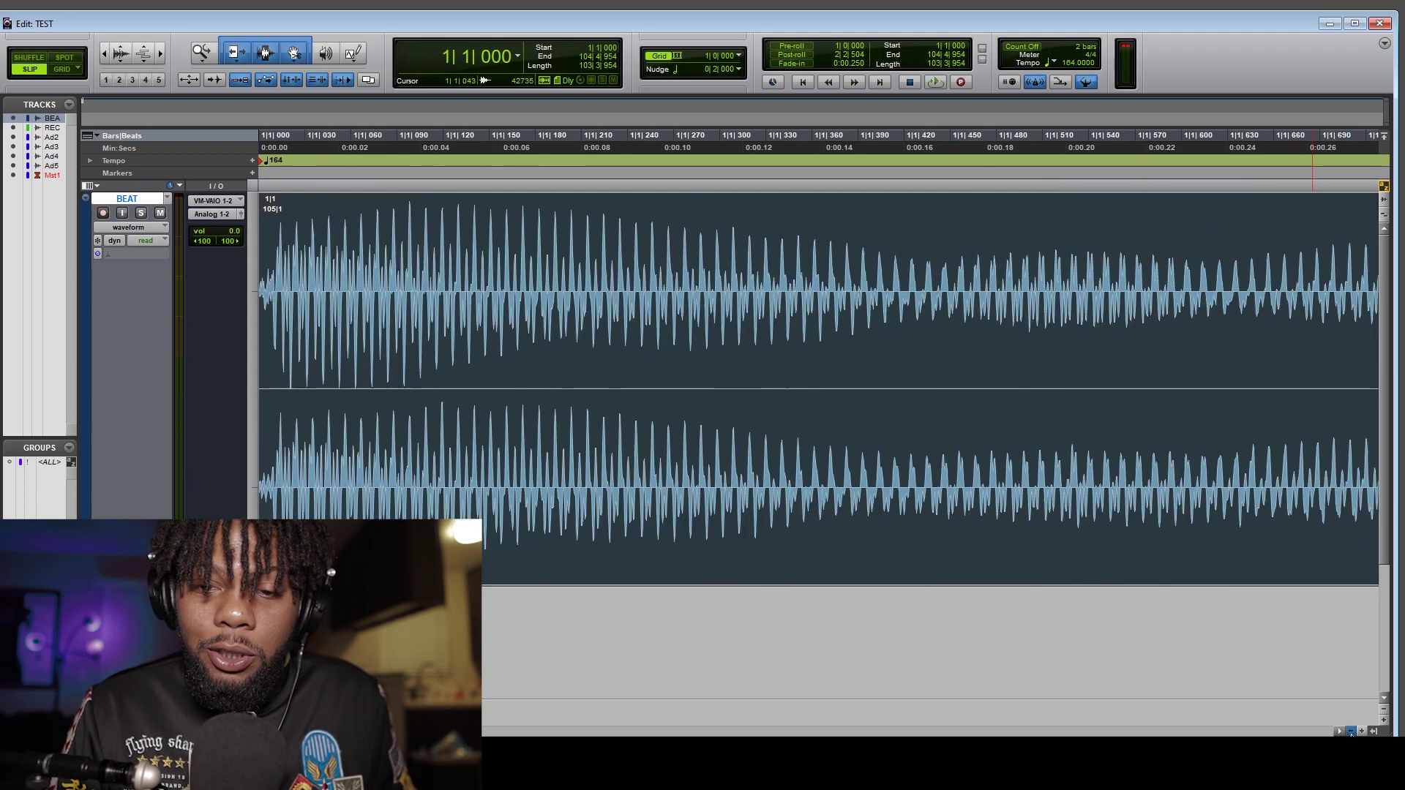
click(1351, 731)
click(1351, 731)
click(1350, 731)
click(1351, 731)
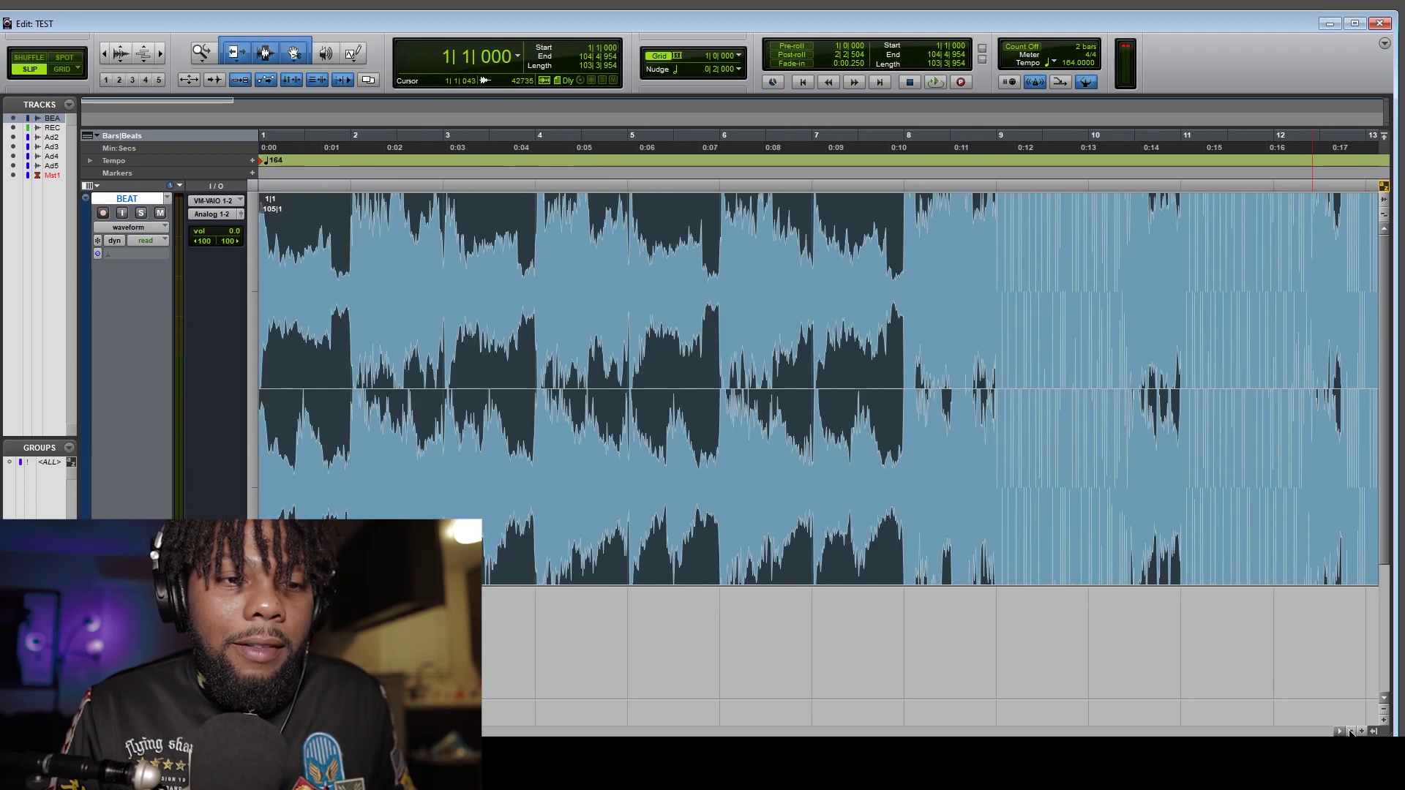
click(64, 70)
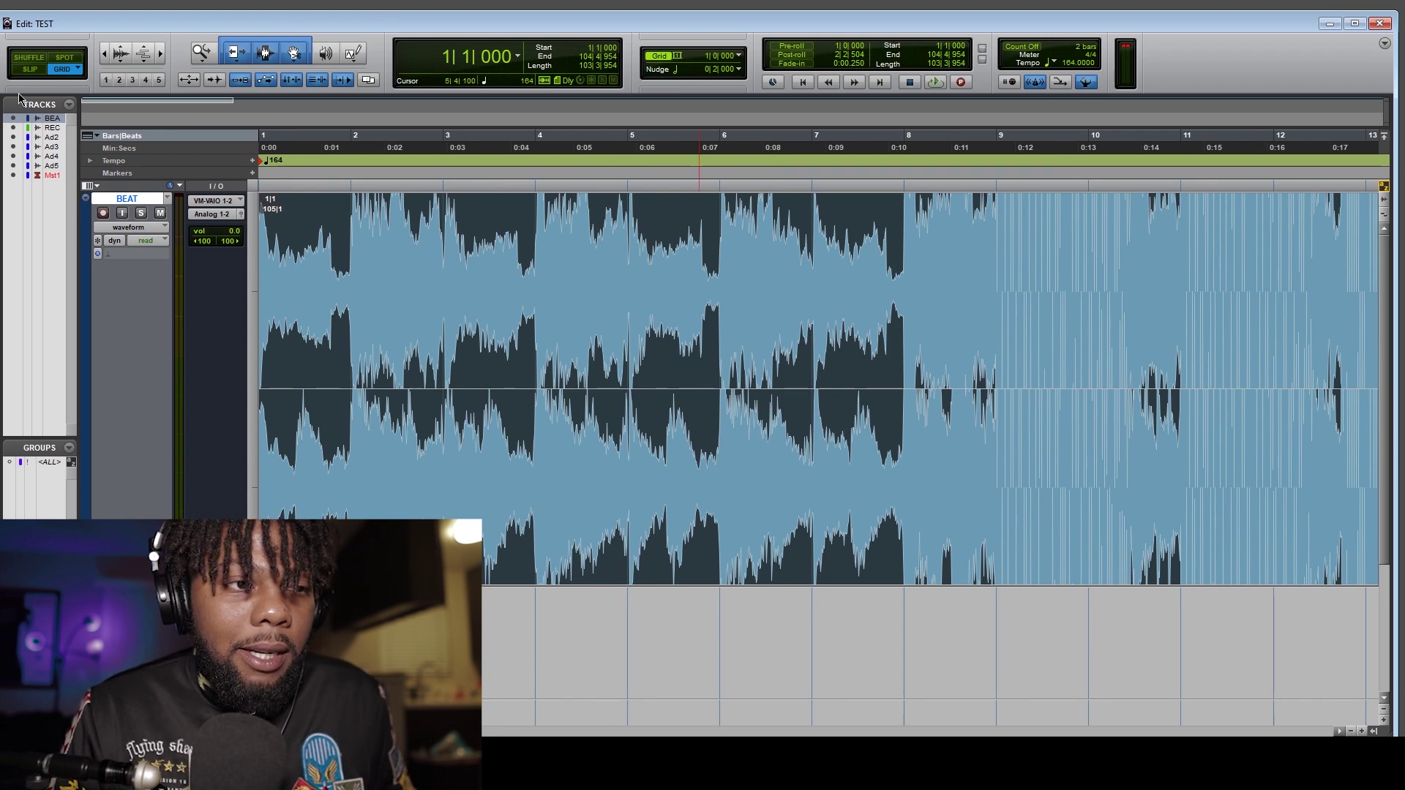
Reduce the vertical waveform zoom until the BEAT waveform's peaks fit inside the track.
click(118, 66)
click(119, 66)
click(120, 66)
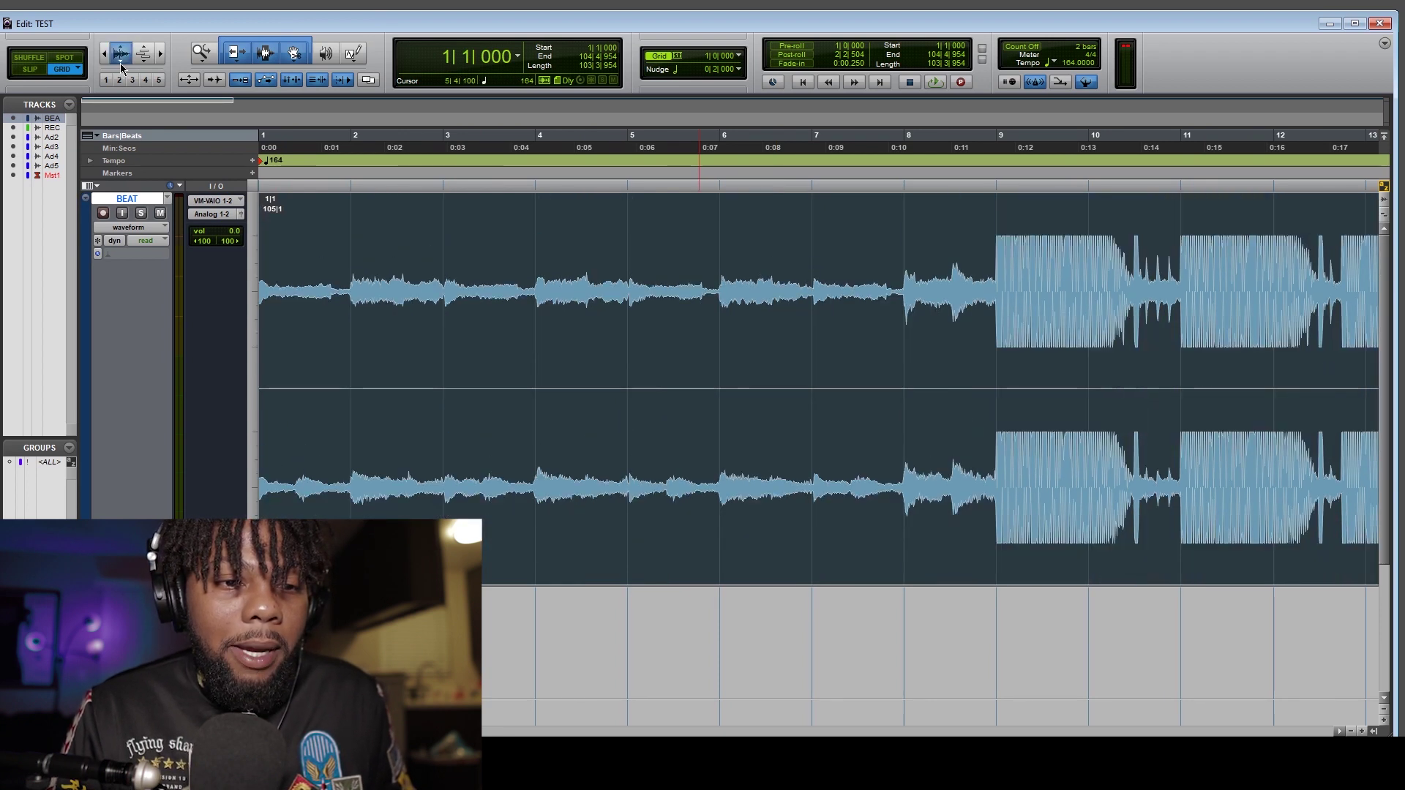
click(122, 67)
click(121, 53)
click(122, 53)
click(122, 65)
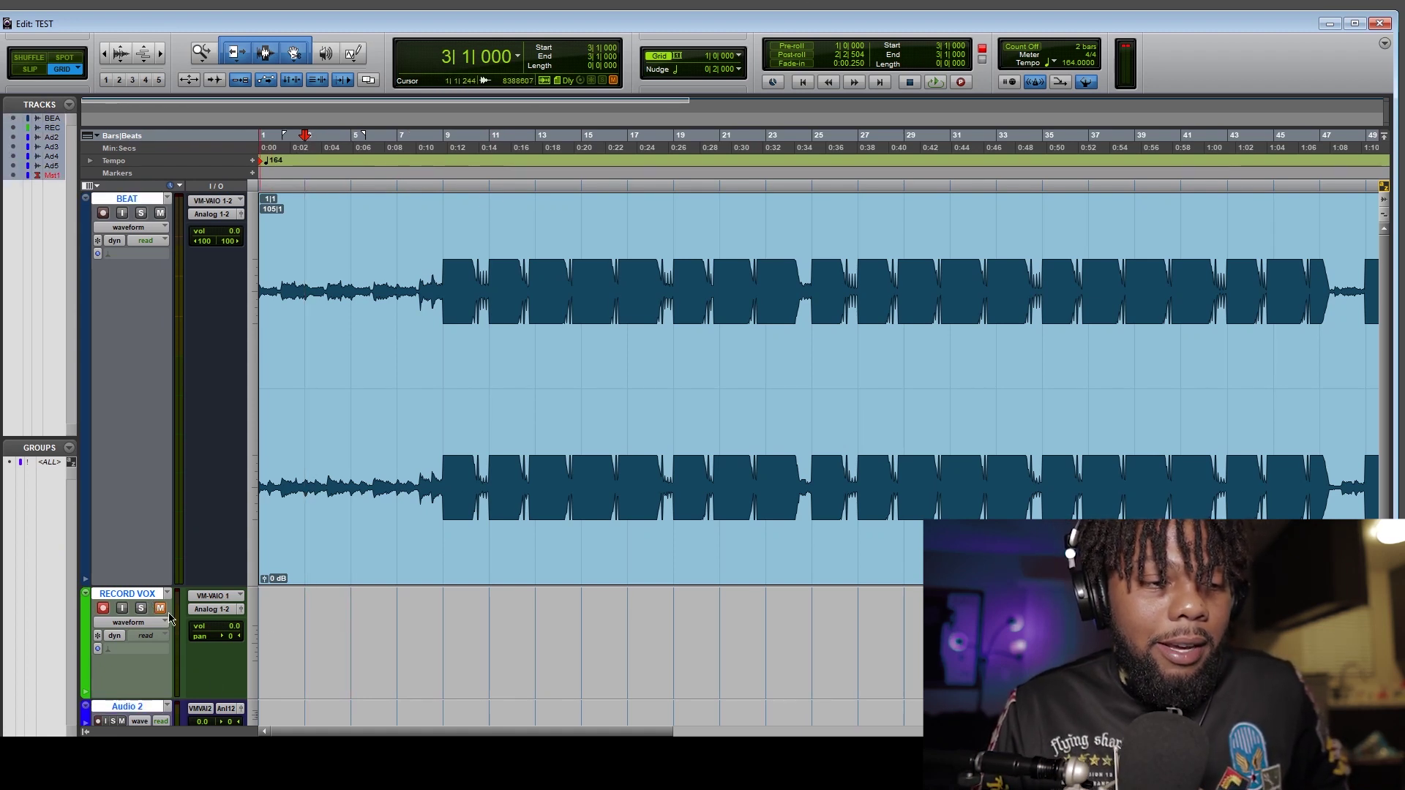
Play from bar 3, punch in a vocal recording on RECORD VOX at about bar 5, and stop near the end of bar 7.
click(935, 83)
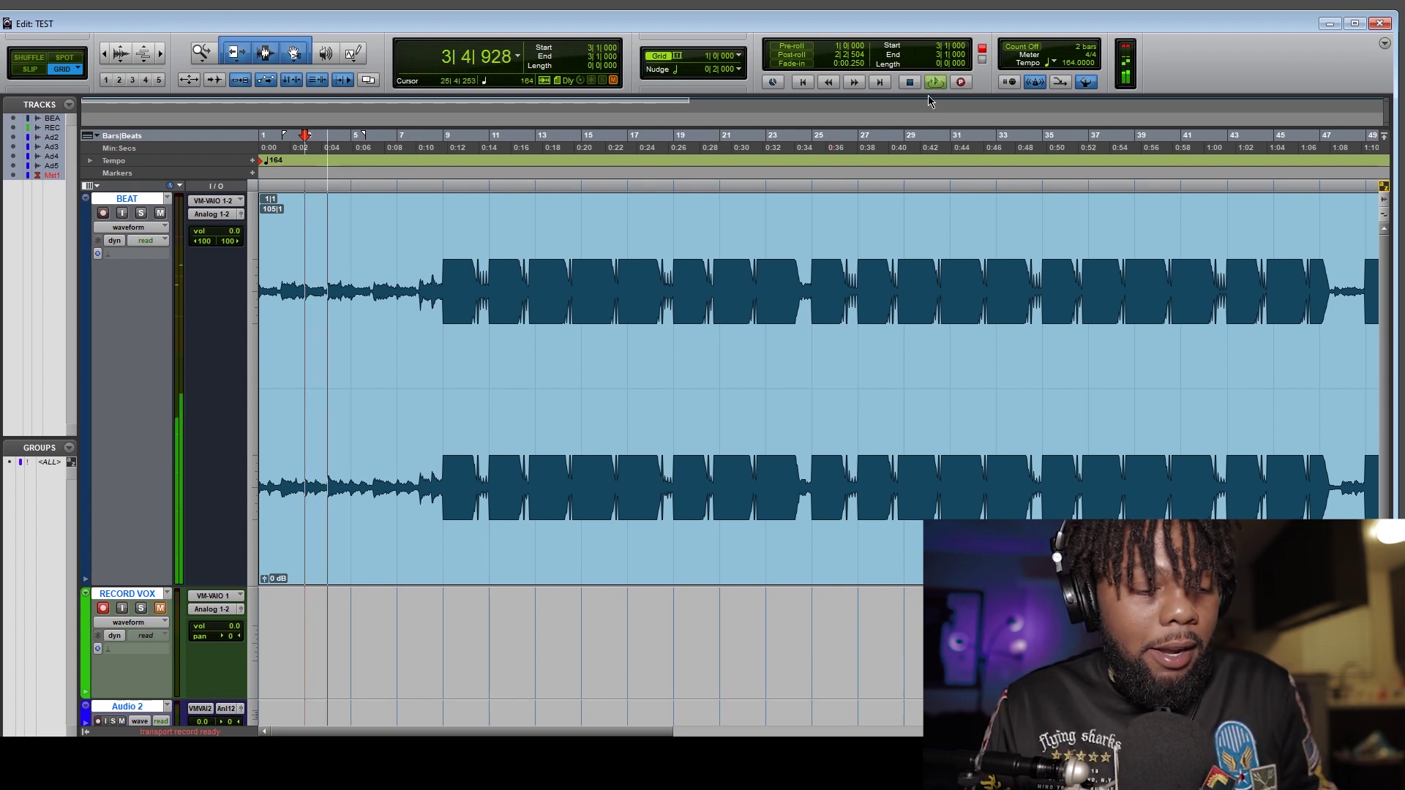
key(ctrl+space)
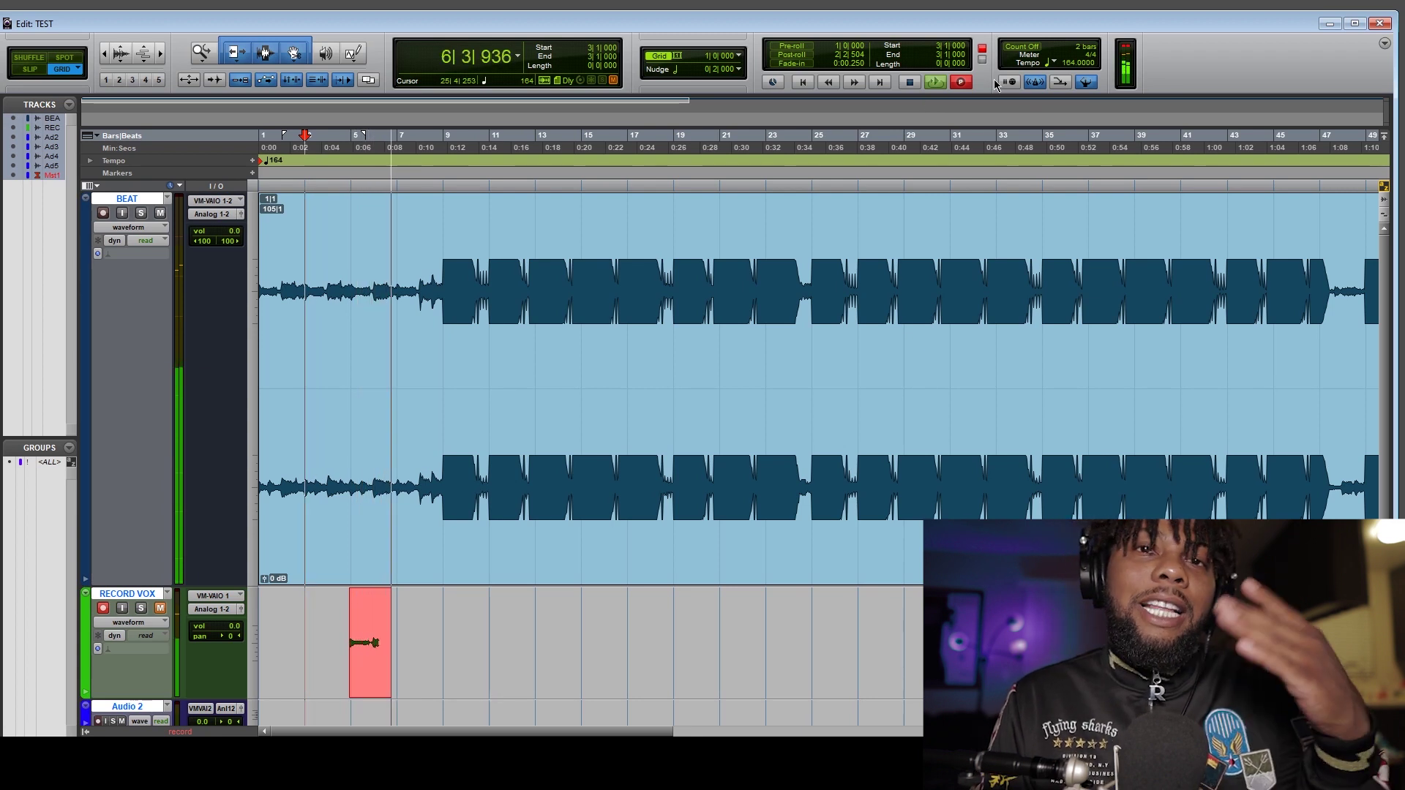
key(space)
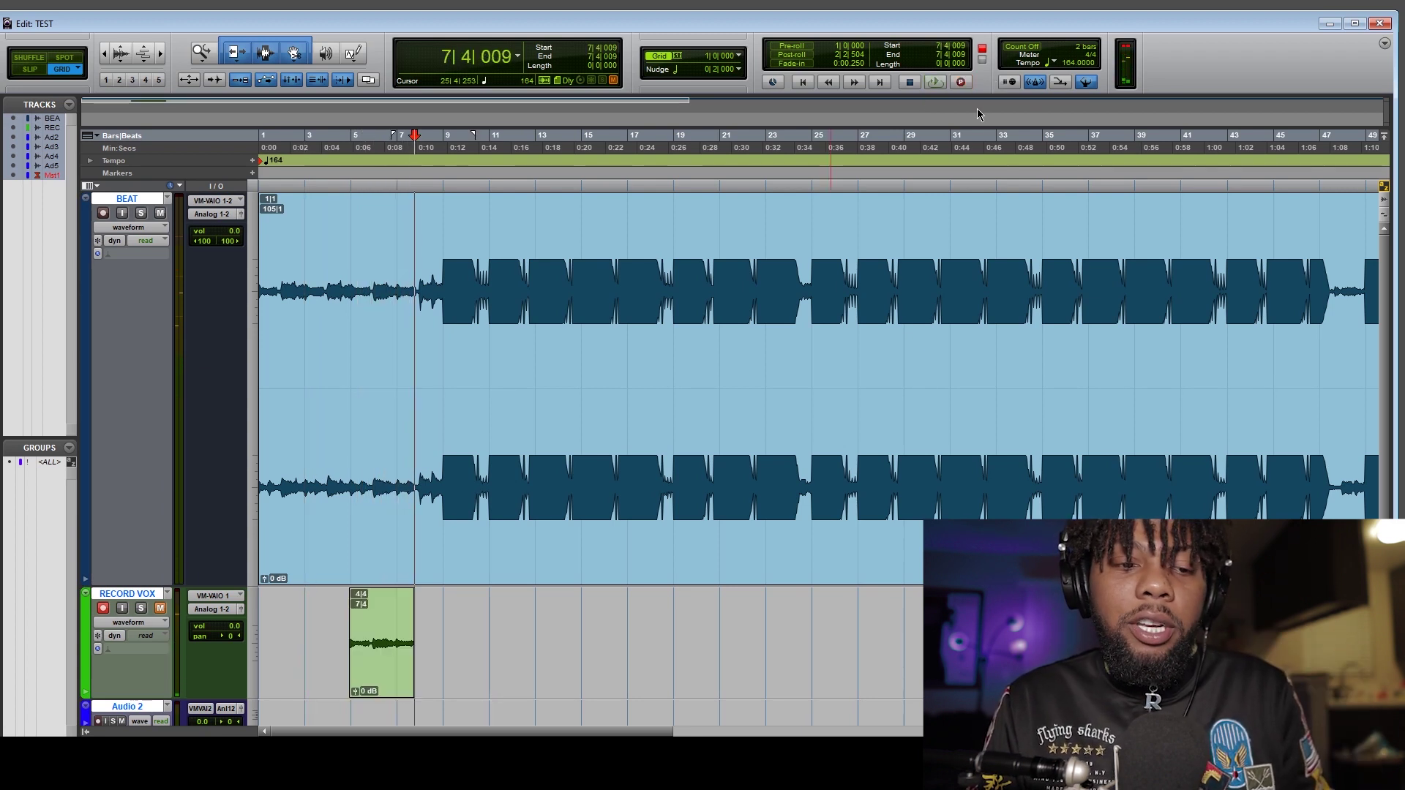
Return to the session start and start recording on the RECORD VOX track from bar 1.
click(805, 84)
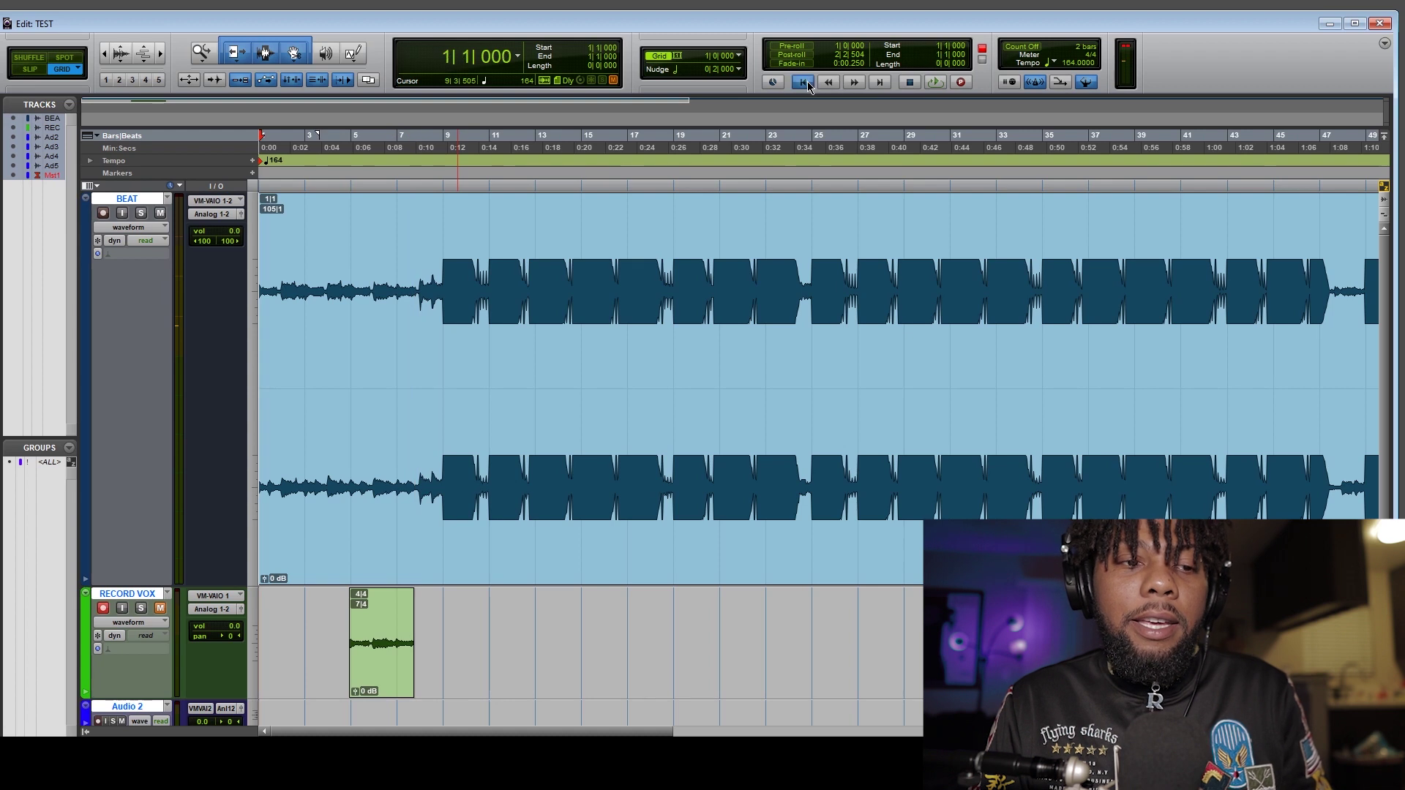
click(960, 83)
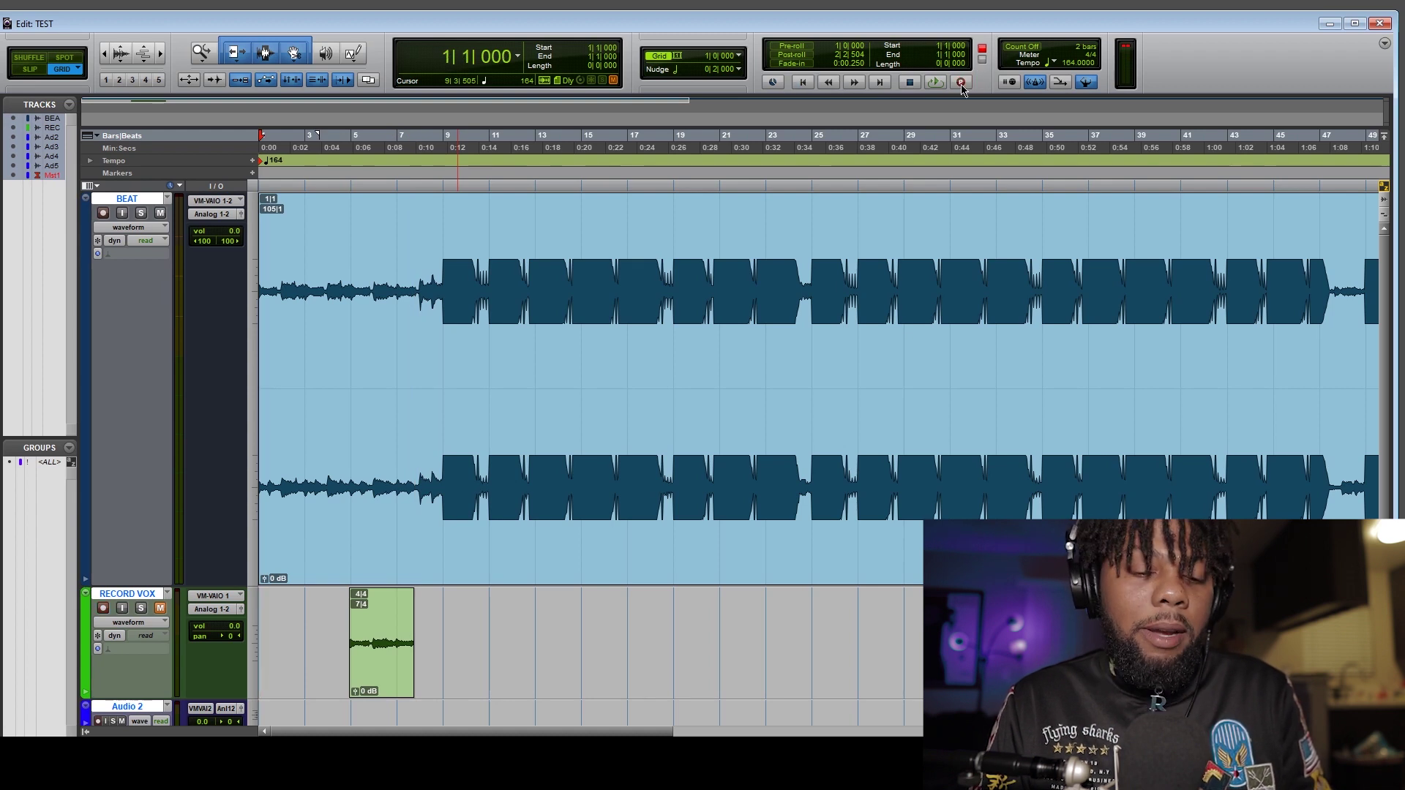
click(941, 83)
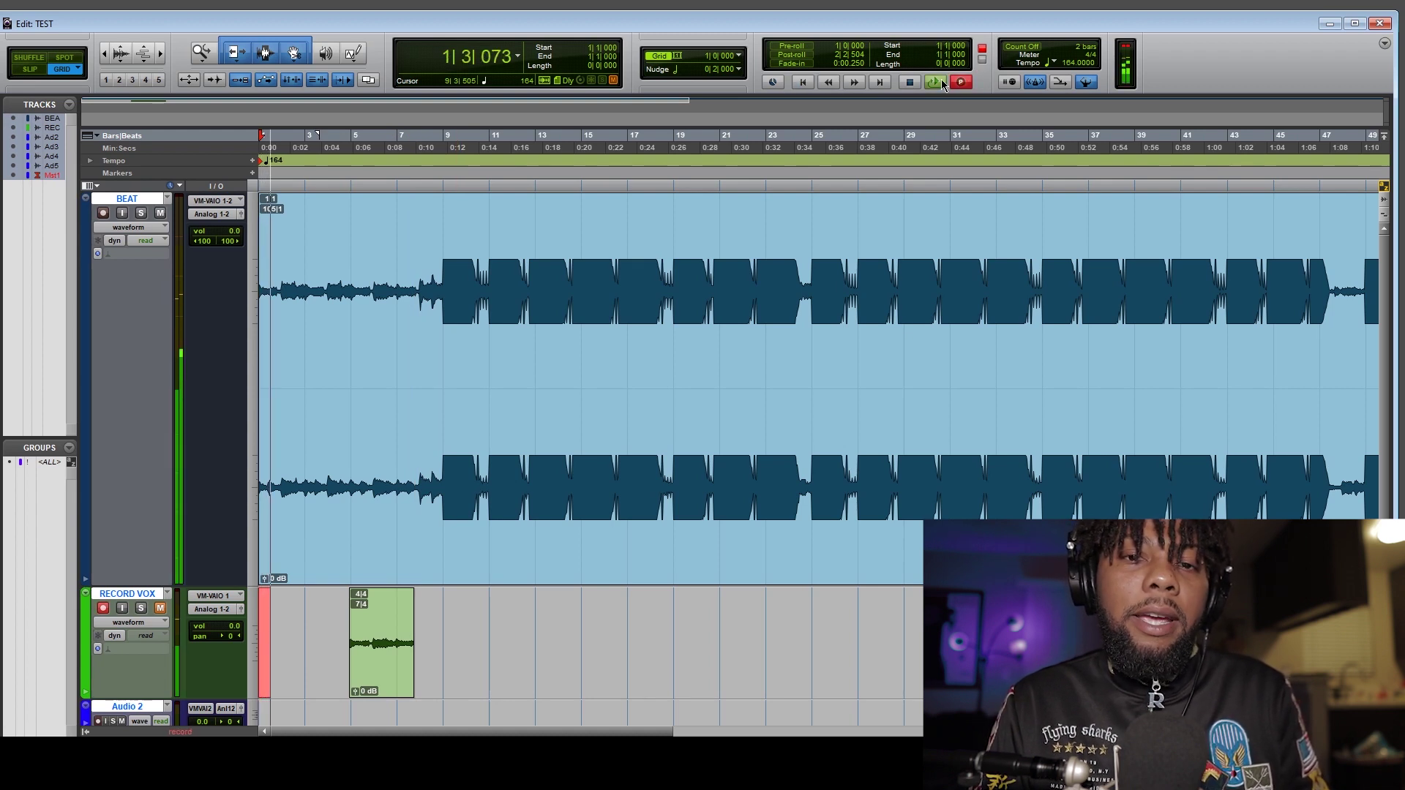